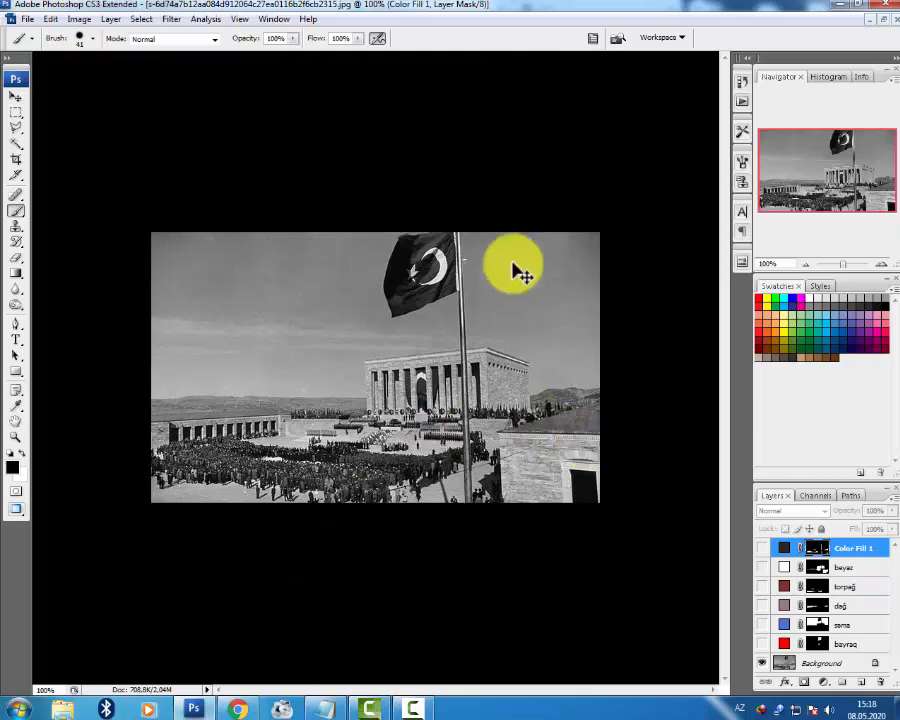
Show all six colour fill layers above the Background to preview the finished colourisation.
click(763, 645)
click(762, 625)
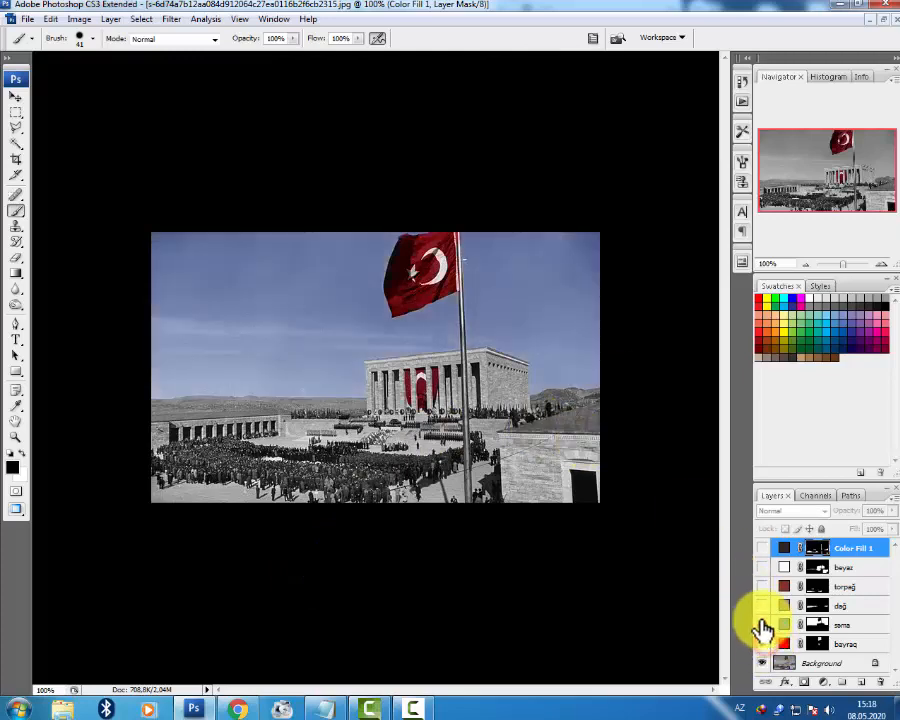
click(763, 588)
click(762, 568)
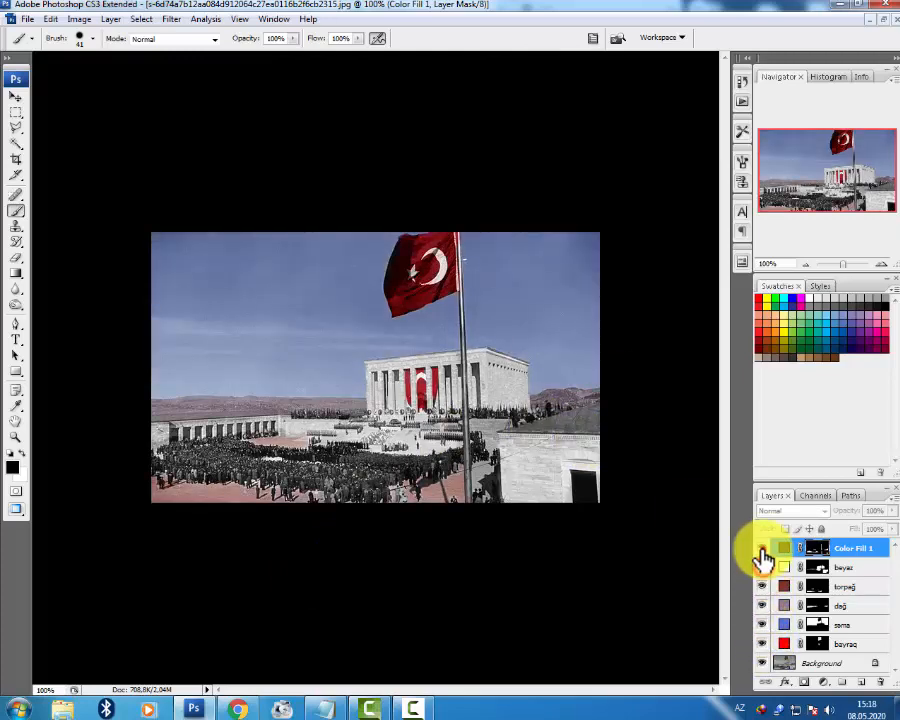
click(762, 549)
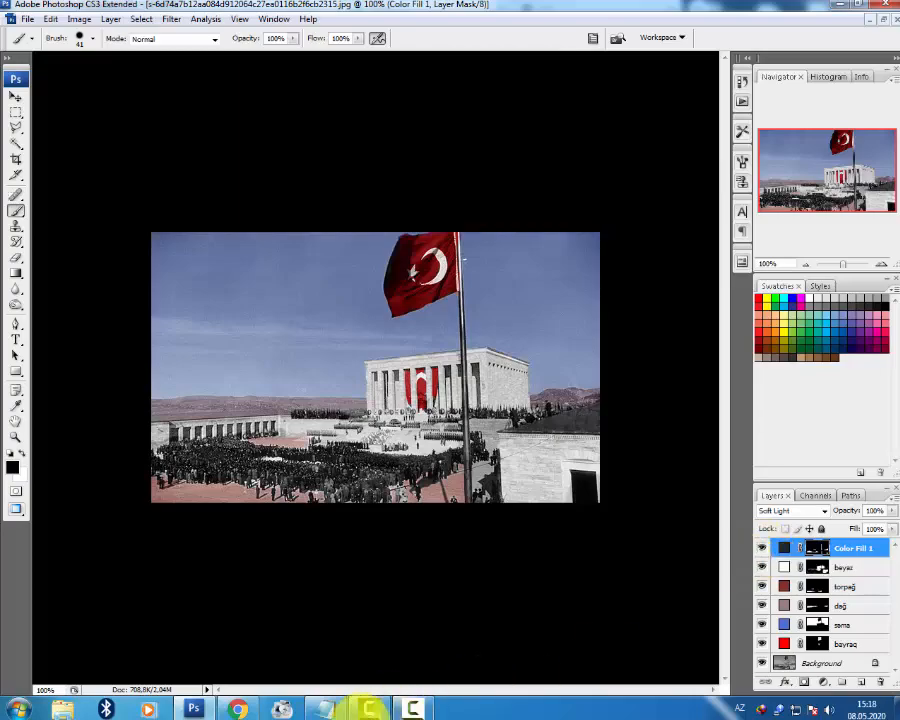
Switch to Notepad and read the notes about needing colour codes and finding them on the internet.
click(320, 710)
click(68, 128)
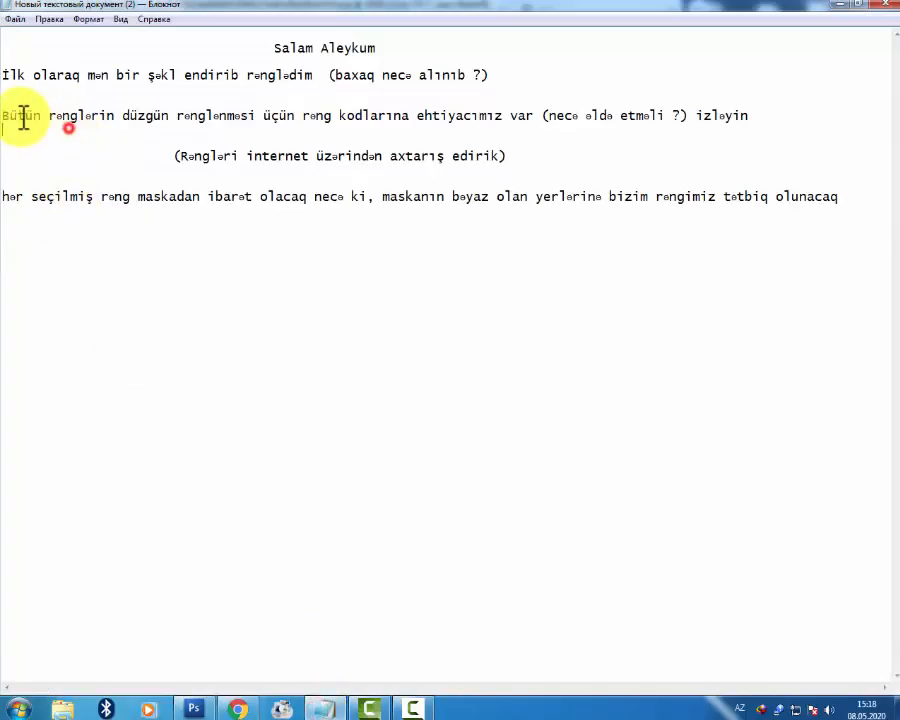
drag(5, 117, 426, 132)
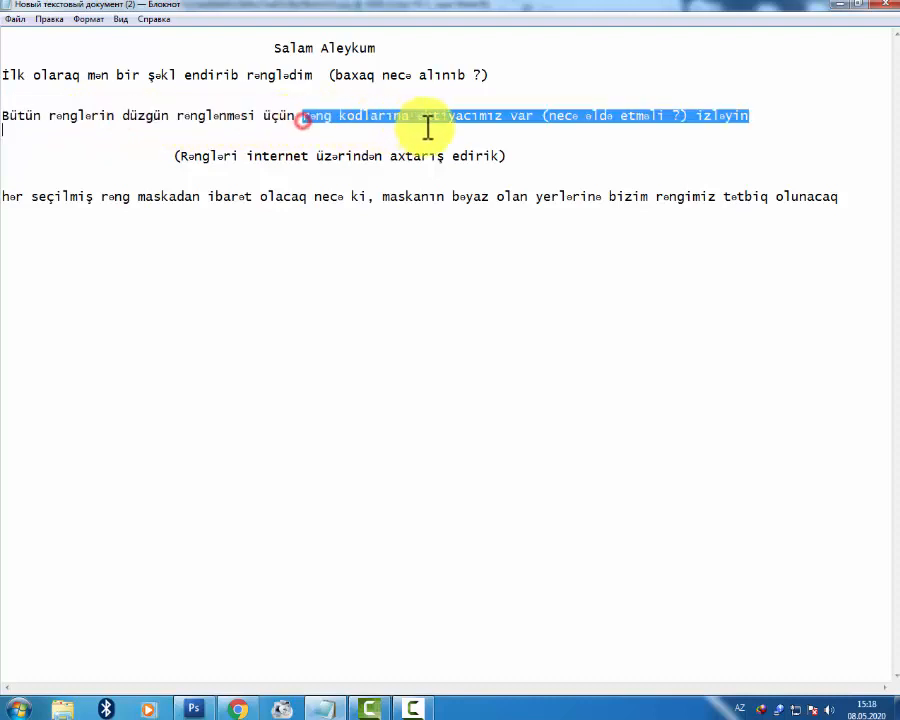
click(578, 117)
drag(543, 117, 750, 118)
drag(181, 155, 506, 157)
click(211, 714)
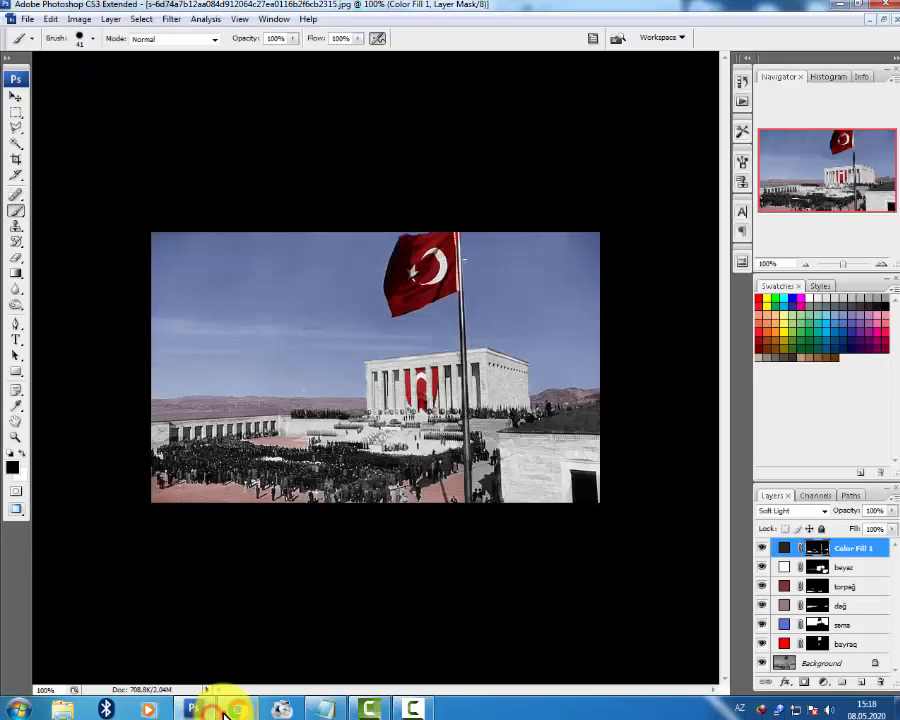
Switch to Chrome and copy the hex code 8a3324 from the "toprak renk kodu" search results.
click(237, 709)
drag(252, 79, 581, 84)
click(167, 76)
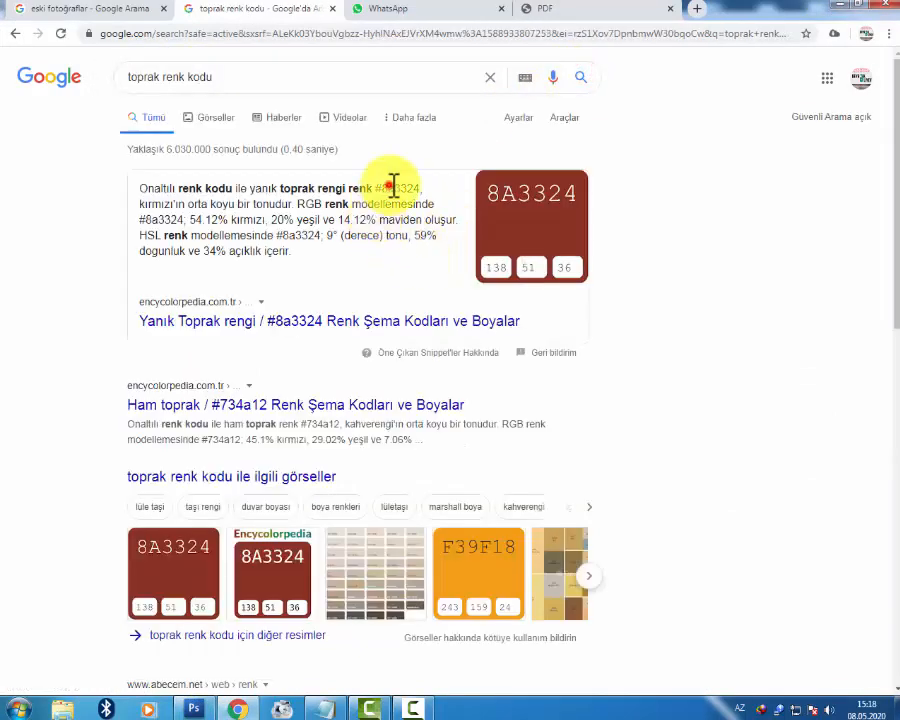
click(424, 189)
drag(382, 189, 409, 190)
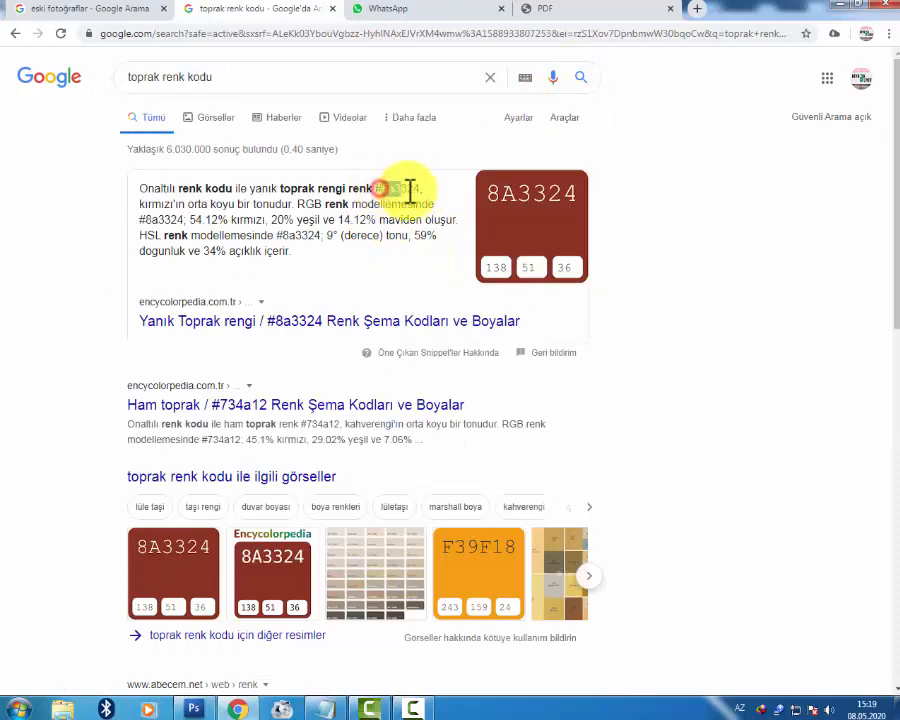
right_click(417, 191)
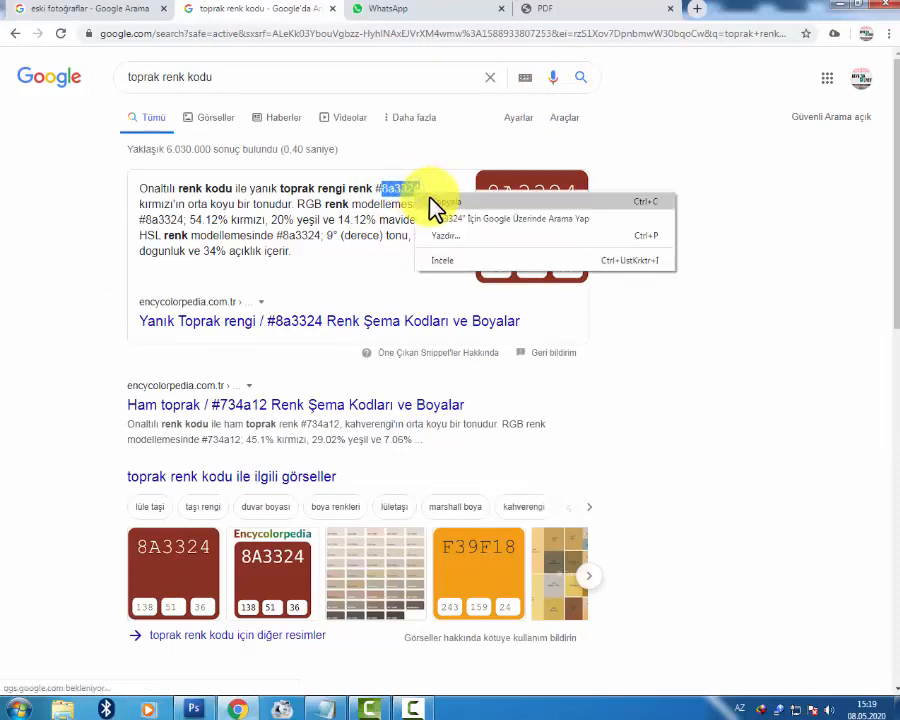
click(432, 201)
Switch to Photoshop, leave full screen mode and close the coloured flag photo without saving its changes.
click(194, 709)
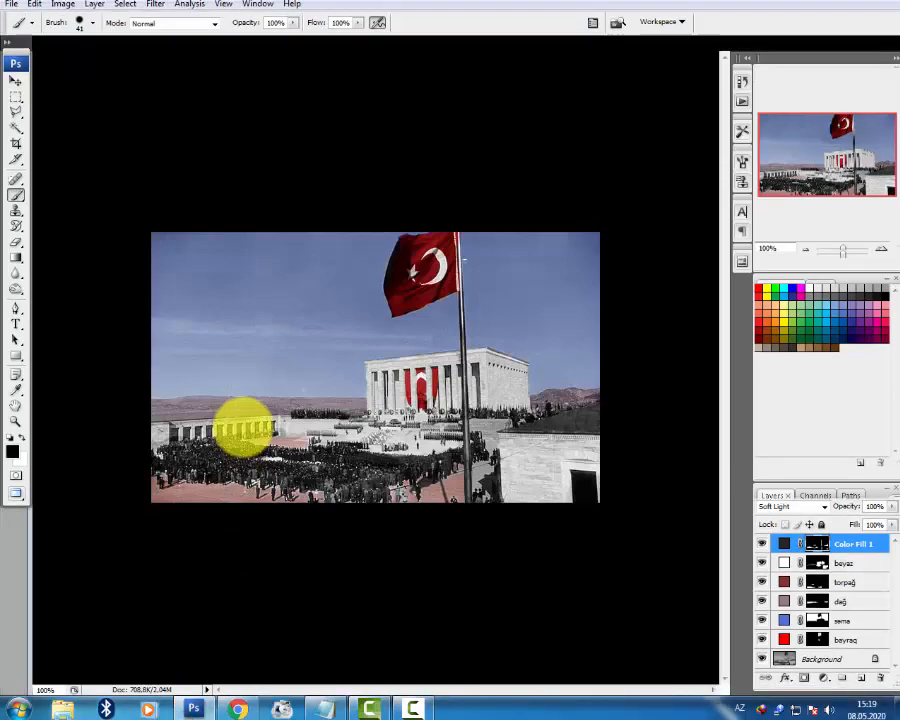
key(f)
key(f)
drag(346, 66, 512, 464)
click(607, 472)
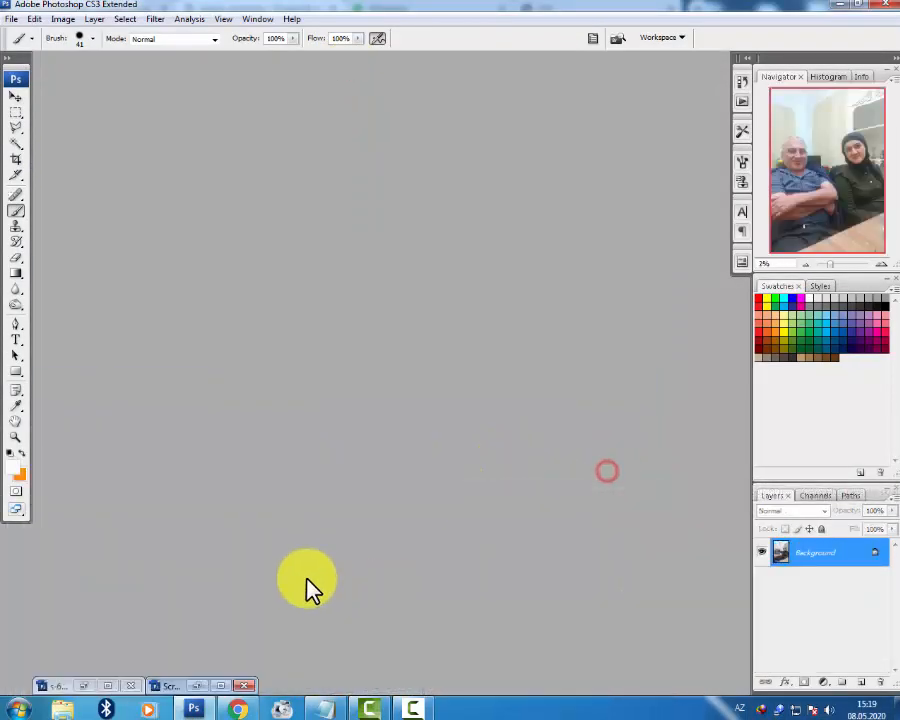
click(86, 685)
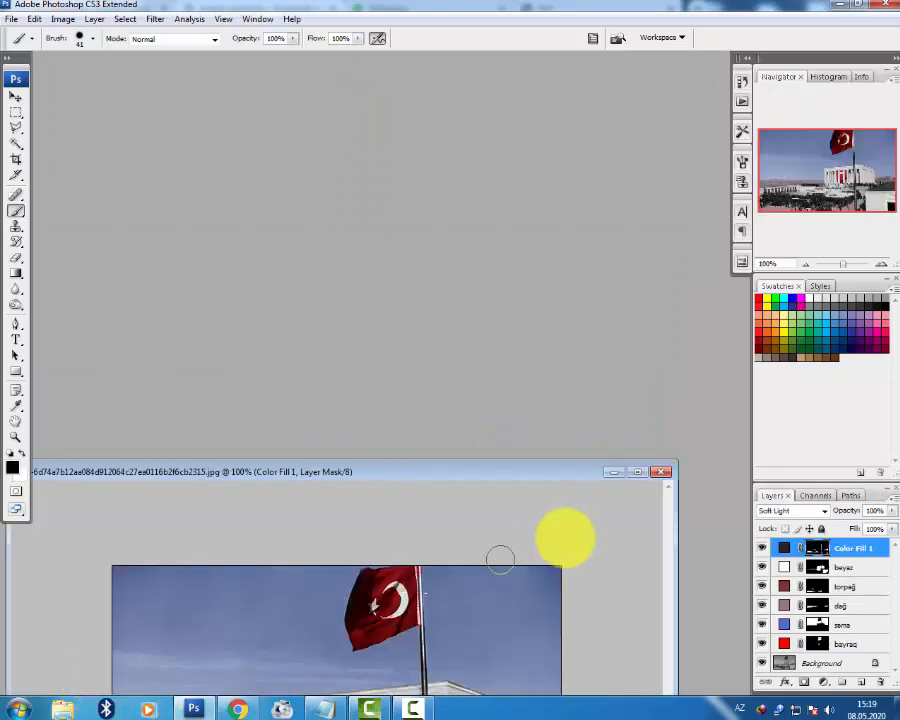
click(664, 472)
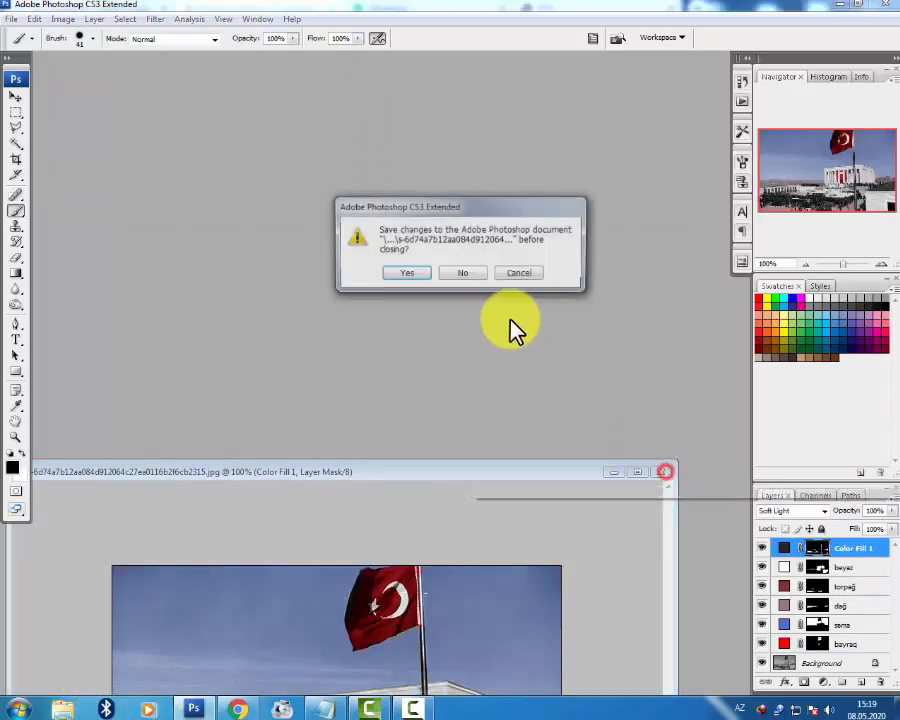
click(474, 271)
Open the original black-and-white flag photo from the desktop in Photoshop.
key(super+d)
double_click(88, 521)
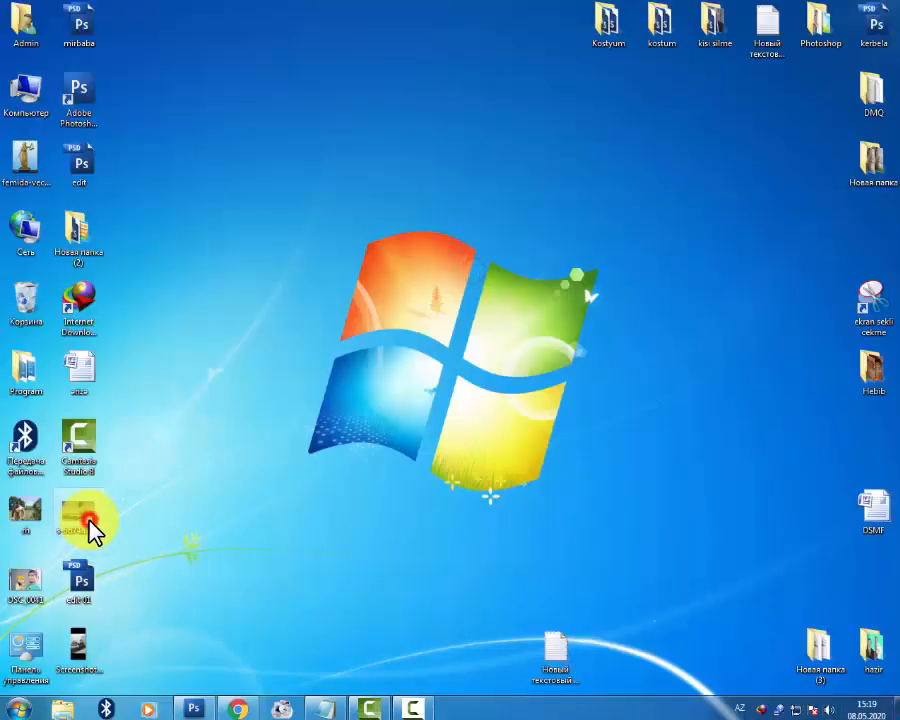
click(886, 4)
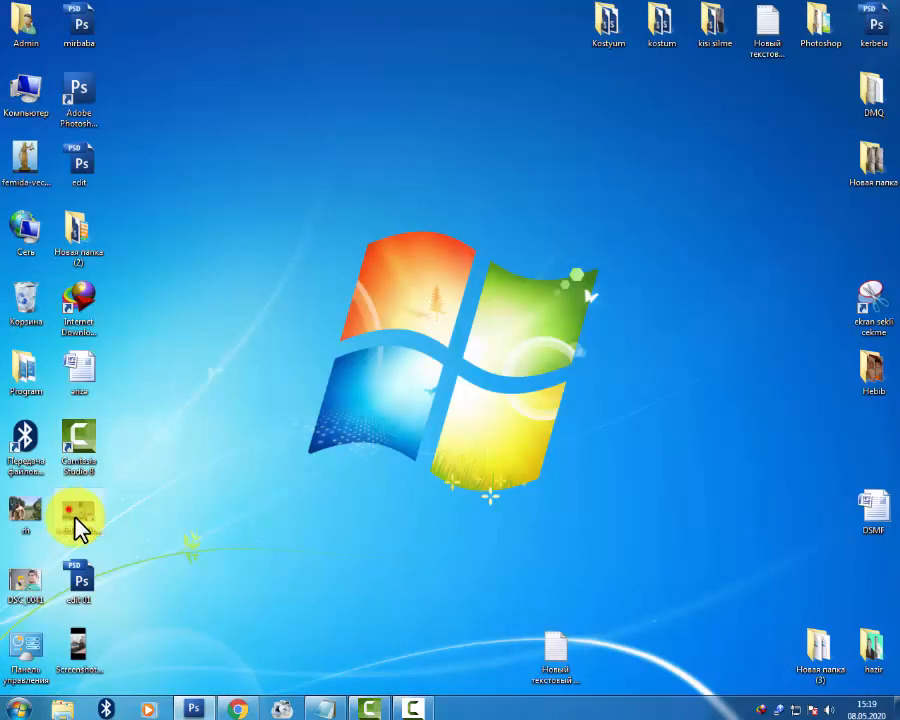
drag(74, 522, 301, 613)
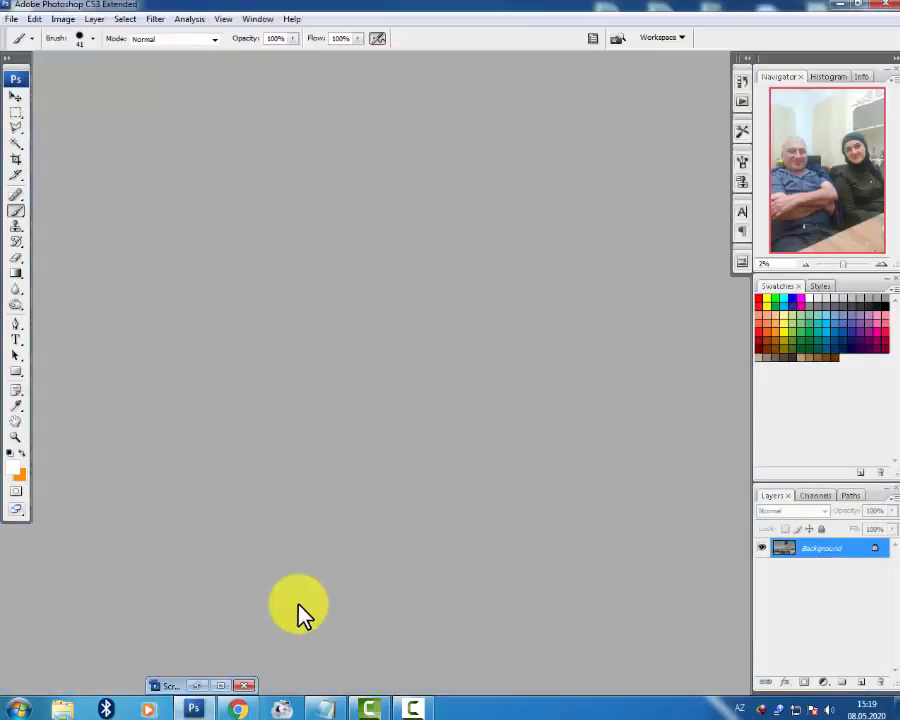
Add a Solid Color fill layer using the copied code 8a3324 and set its blend mode to Soft Light.
click(822, 684)
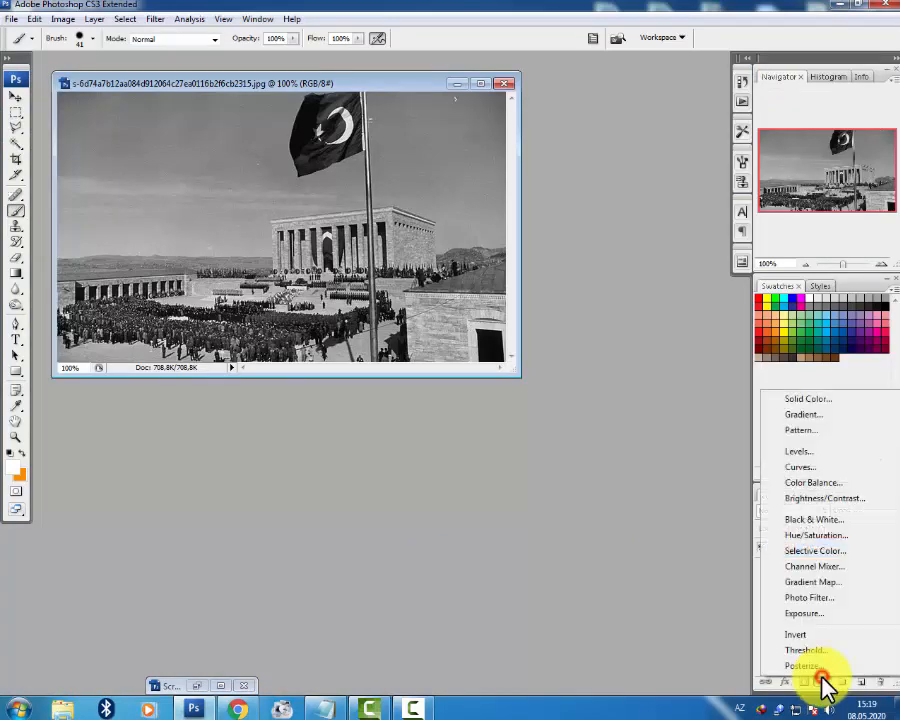
click(808, 400)
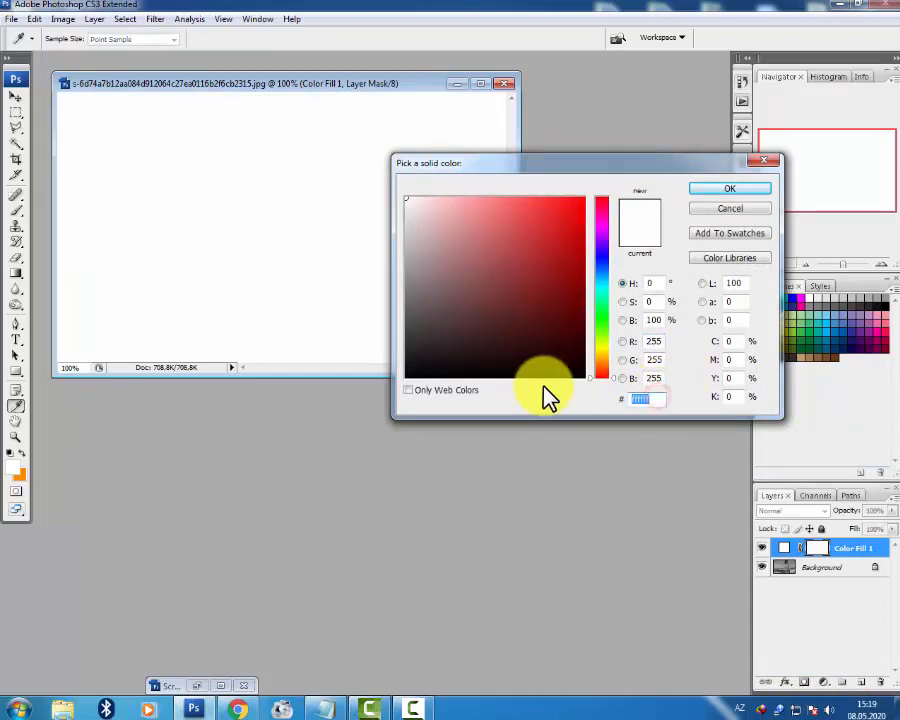
key(ctrl+v)
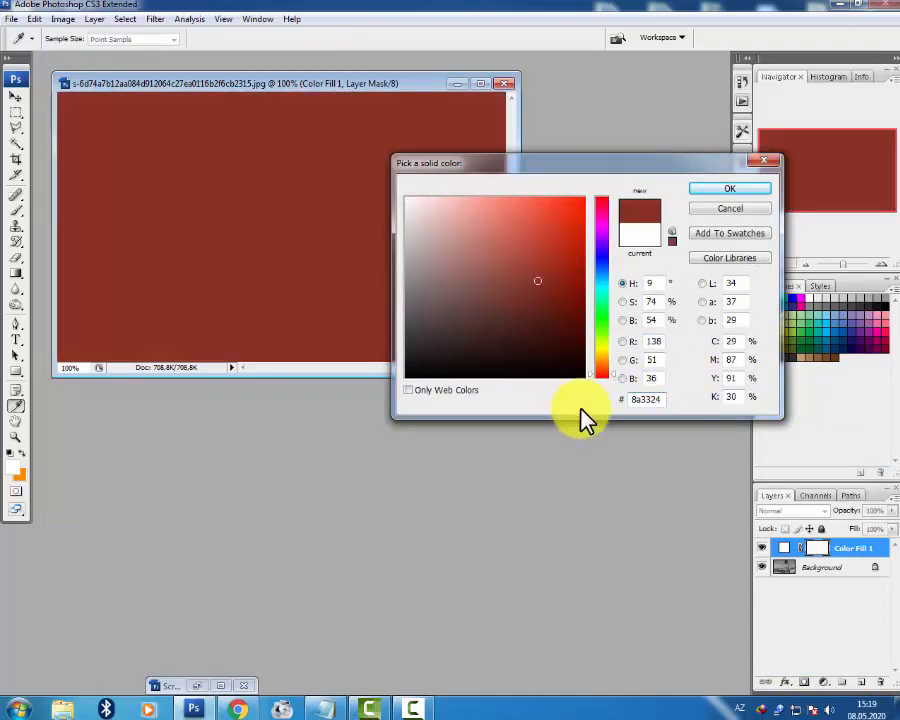
click(705, 192)
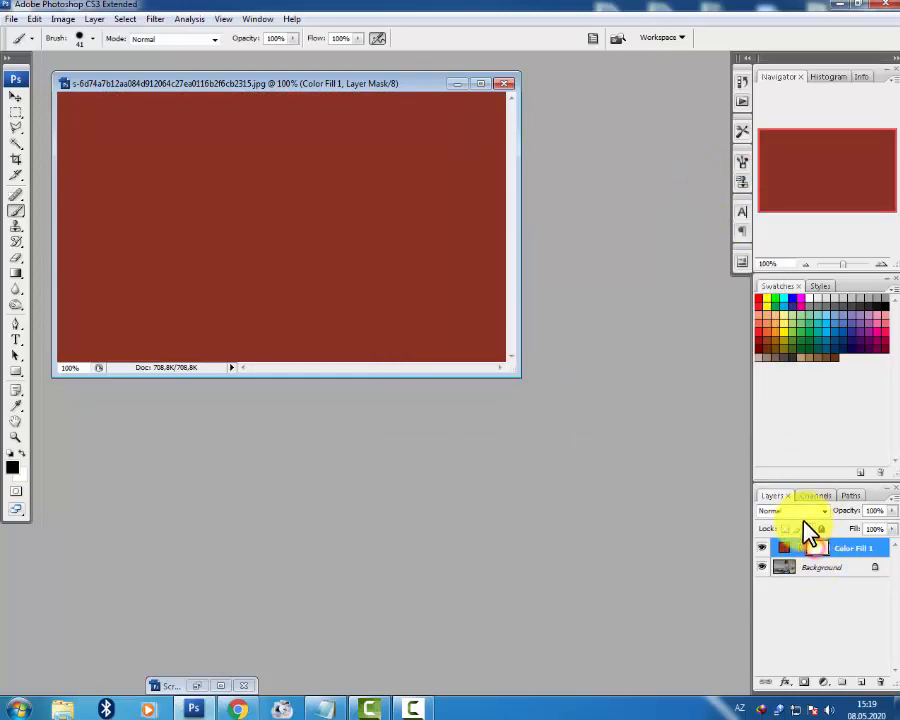
click(800, 511)
click(782, 352)
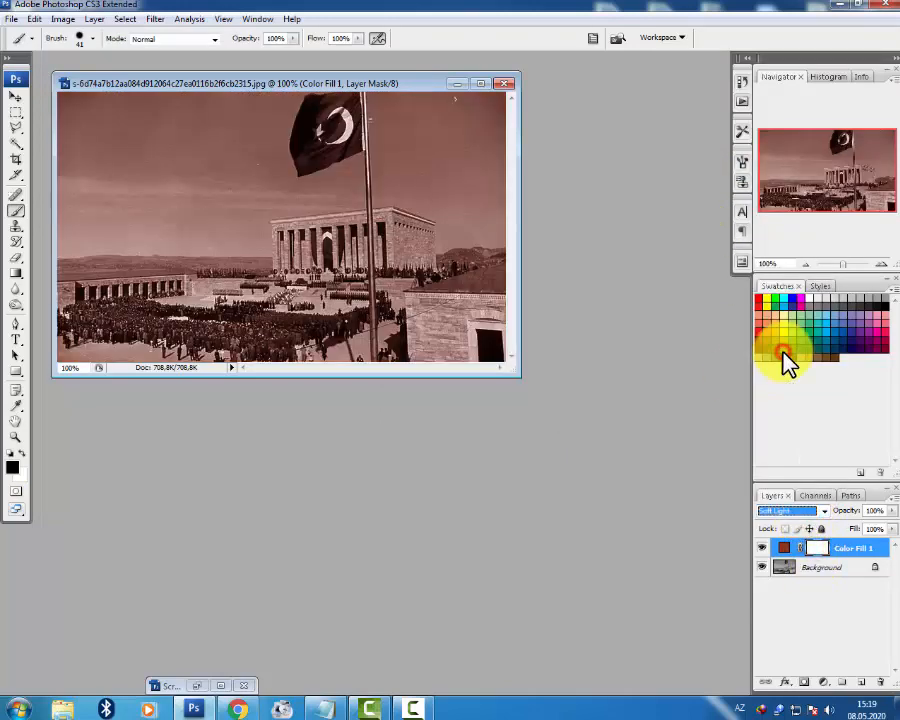
Fill the colour fill layer's mask with black and show the enlarged image in full screen mode.
click(63, 19)
mouse_move(38, 27)
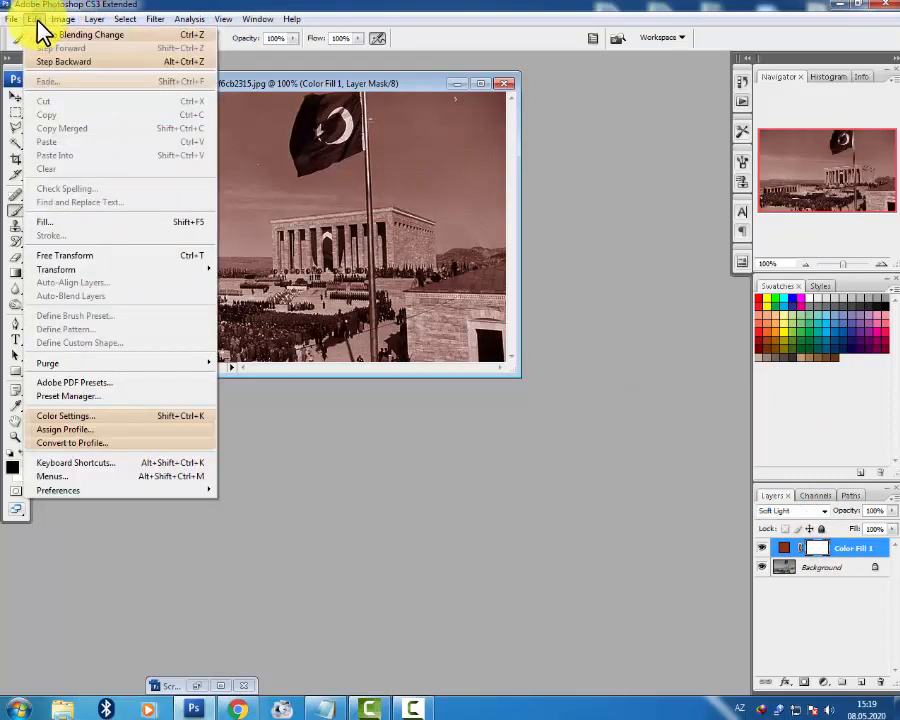
click(53, 222)
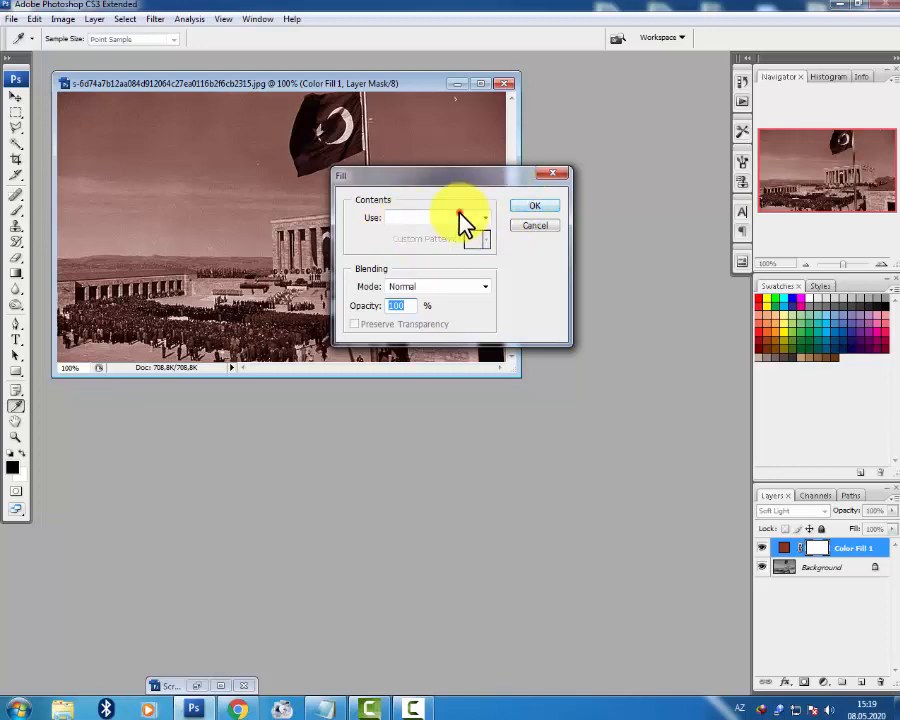
click(462, 217)
click(425, 309)
click(532, 207)
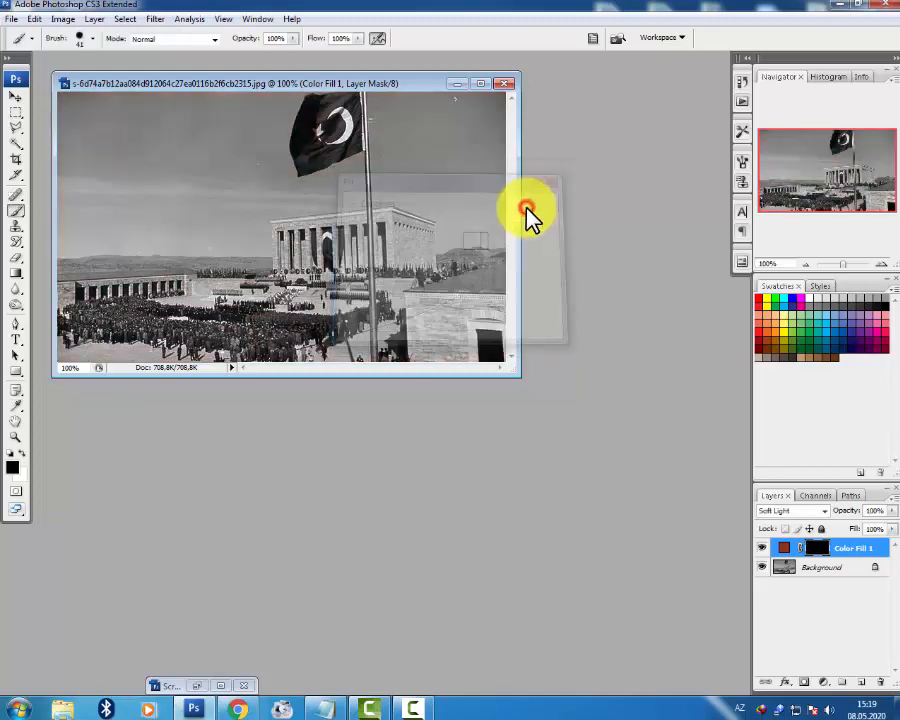
drag(516, 373, 687, 544)
key(f)
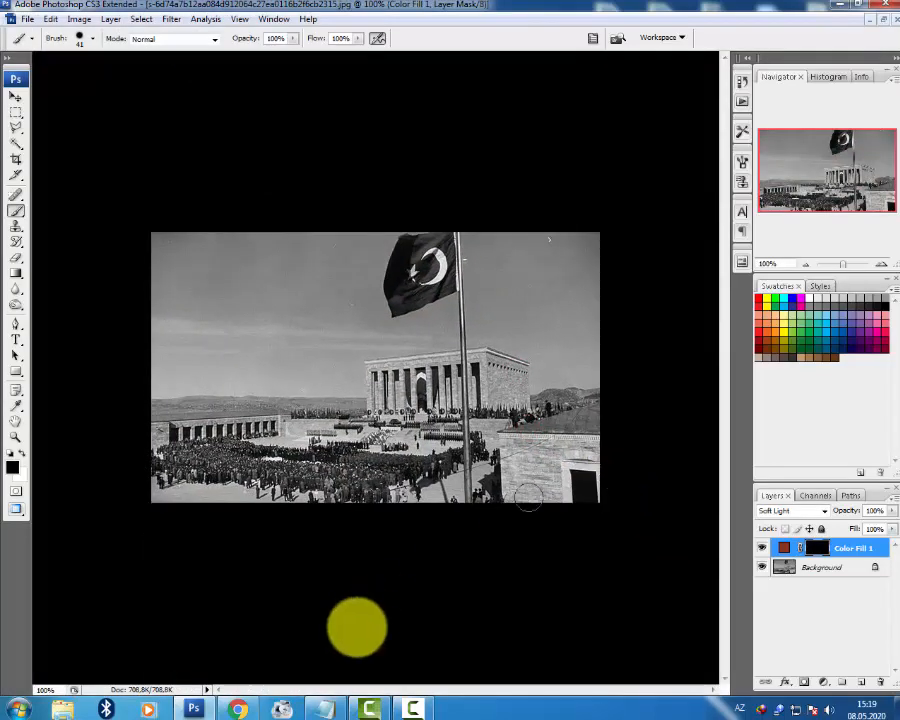
Read the Notepad note on applying colour through the white areas of a mask and return to Photoshop.
click(340, 706)
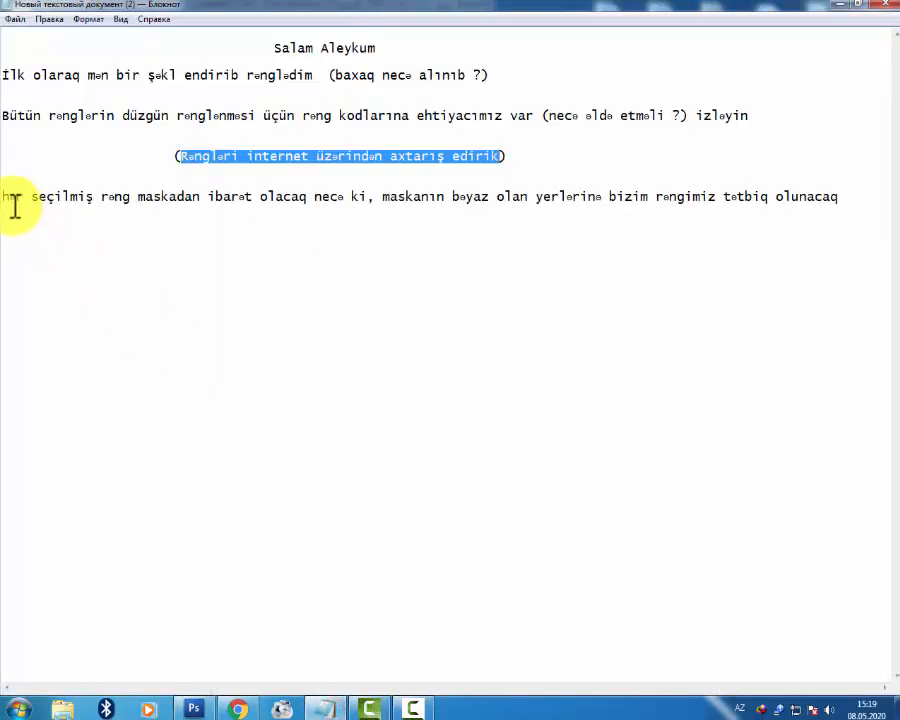
drag(5, 197, 845, 202)
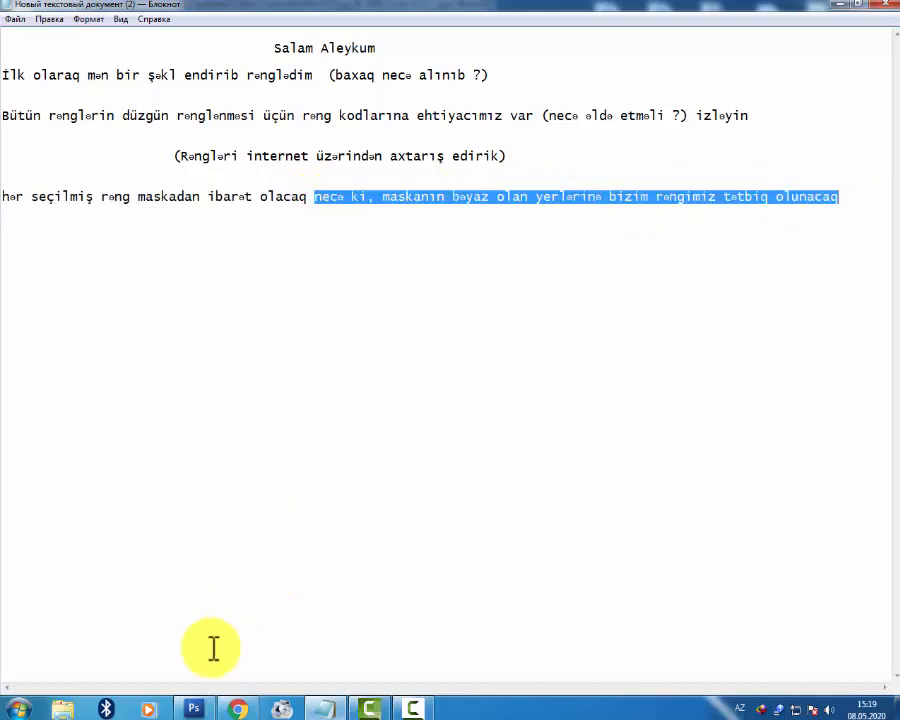
mouse_move(196, 709)
click(240, 670)
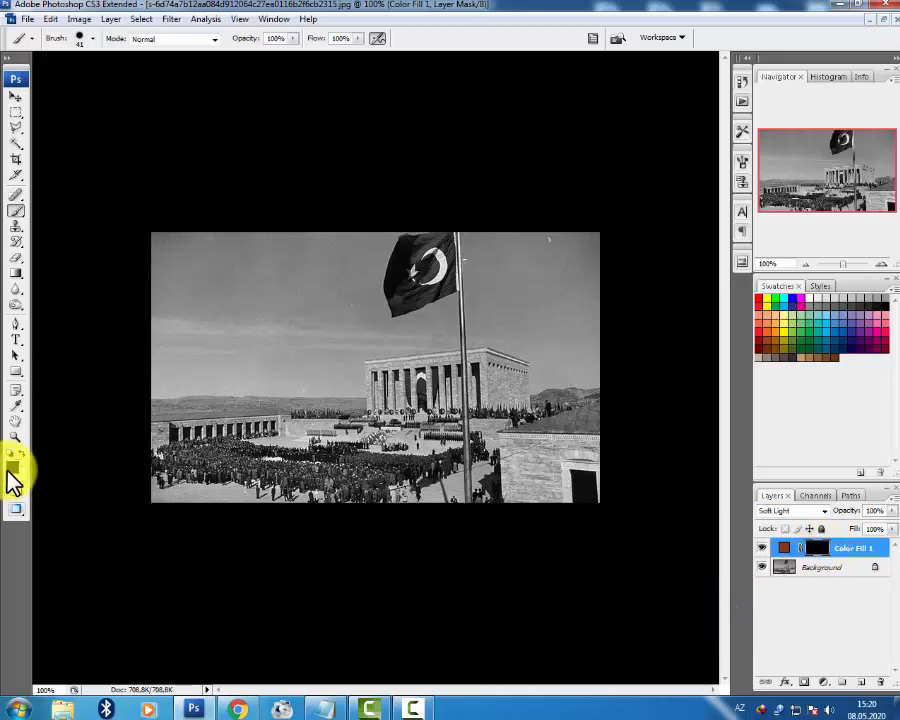
Paint white on the fill layer's mask over the hills above the colonnade with a 16 px brush at 300% zoom.
click(16, 212)
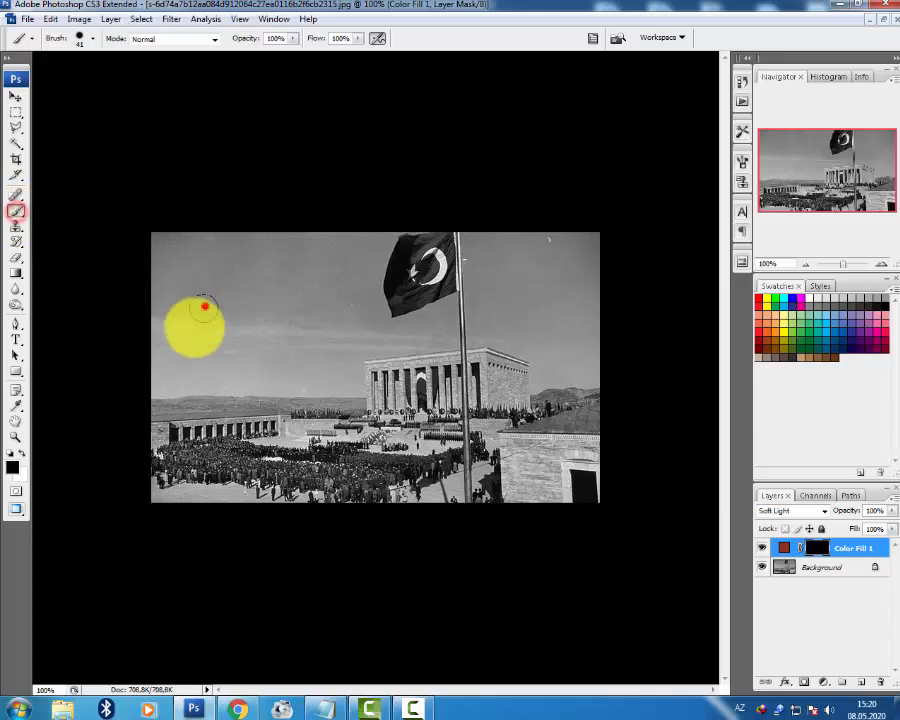
click(24, 453)
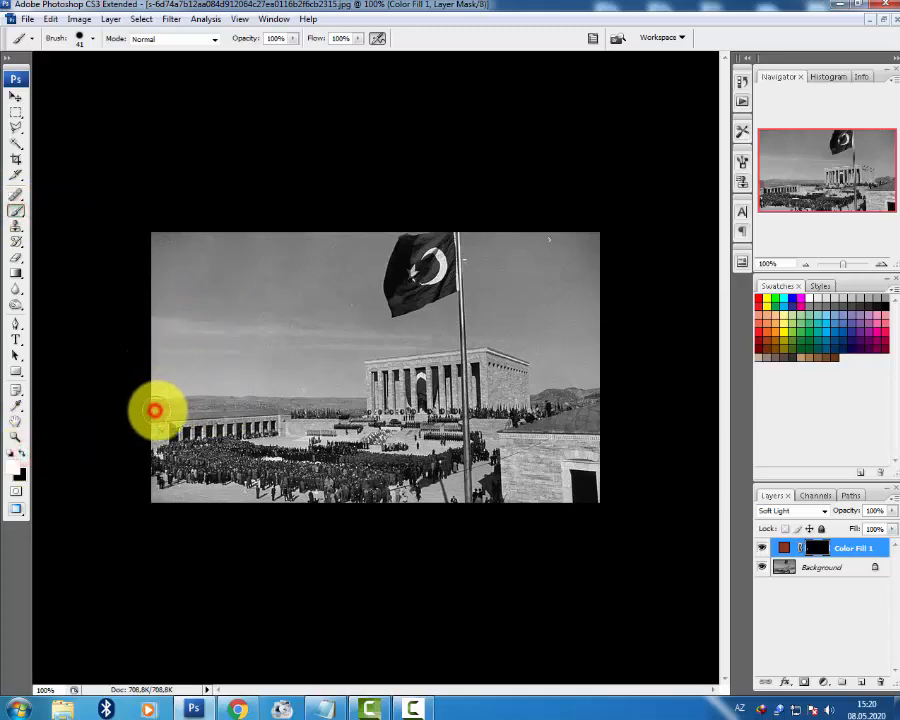
mouse_move(155, 410)
mouse_down()
mouse_move(213, 426)
mouse_move(508, 313)
mouse_up()
key(ctrl+plus)
key(ctrl+plus)
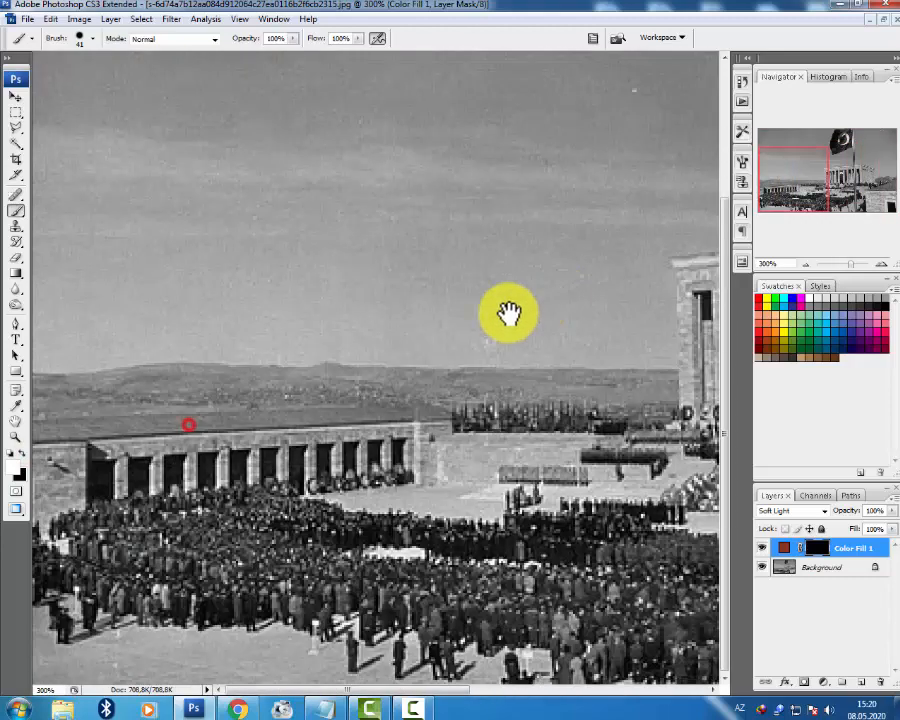
drag(210, 402, 308, 374)
key(f)
drag(247, 410, 412, 384)
right_click(310, 381)
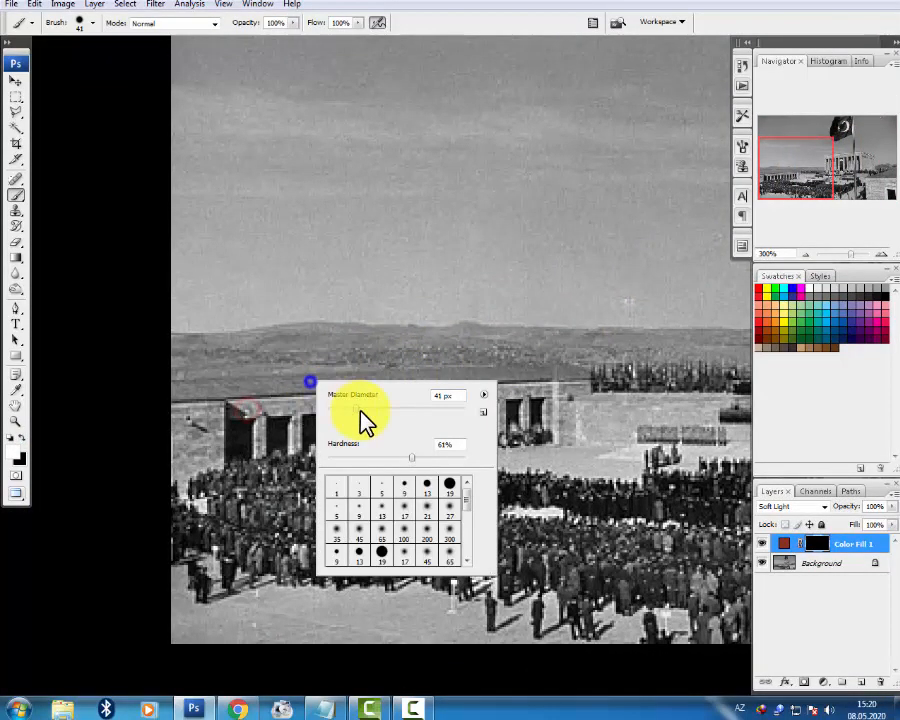
drag(341, 411, 338, 411)
mouse_move(181, 365)
mouse_down()
mouse_move(232, 359)
mouse_move(178, 377)
mouse_move(205, 379)
mouse_move(298, 366)
mouse_move(222, 363)
mouse_move(276, 350)
mouse_move(250, 349)
mouse_move(315, 346)
mouse_move(288, 342)
mouse_move(296, 356)
mouse_move(355, 360)
mouse_move(245, 375)
mouse_move(483, 365)
mouse_move(348, 355)
mouse_move(337, 339)
mouse_move(430, 352)
mouse_move(469, 352)
mouse_move(378, 342)
mouse_move(522, 350)
mouse_move(495, 358)
mouse_move(516, 364)
mouse_move(554, 357)
mouse_move(503, 345)
mouse_up()
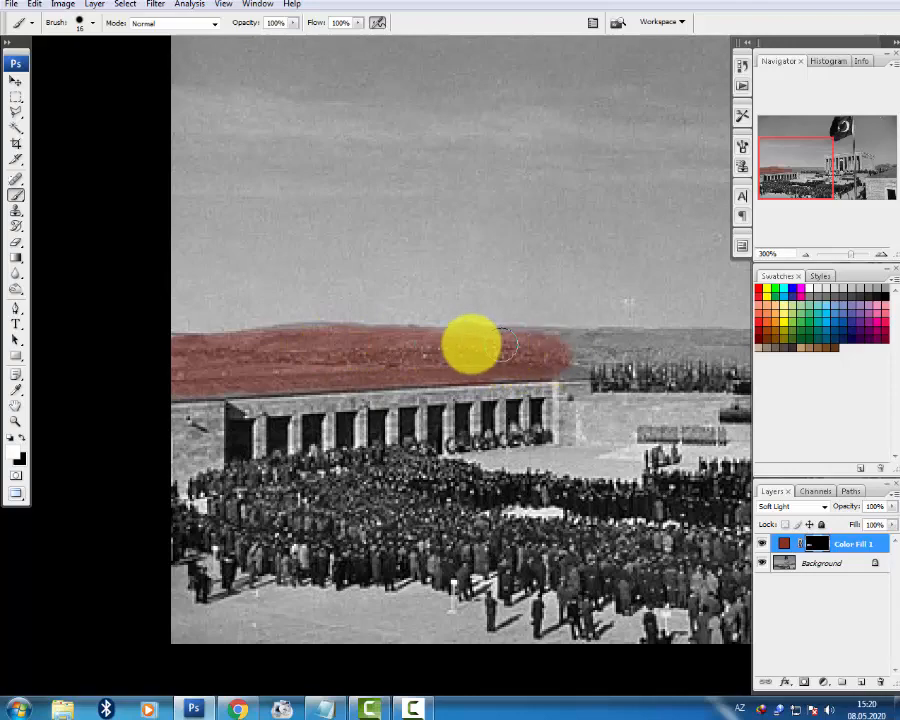
Lower the brush hardness and paint white on the fill layer's mask over the remaining hills on both sides of the mausoleum.
right_click(467, 346)
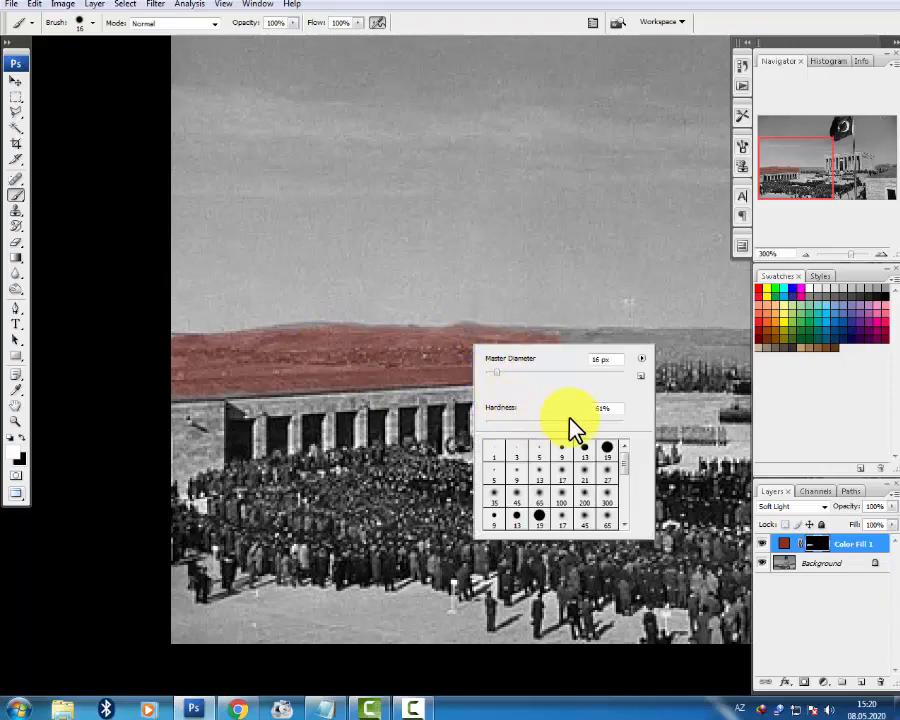
drag(567, 421, 538, 421)
click(436, 371)
drag(499, 370, 359, 369)
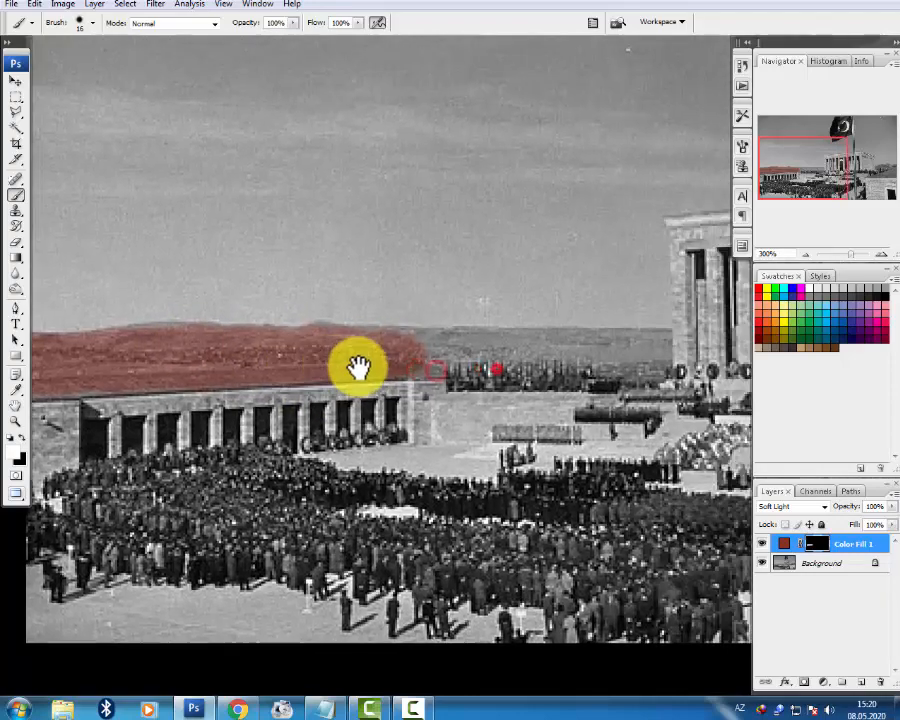
mouse_move(414, 356)
mouse_down()
mouse_move(659, 346)
mouse_move(416, 346)
mouse_move(398, 355)
mouse_move(430, 364)
mouse_move(352, 364)
mouse_move(552, 348)
mouse_move(660, 354)
mouse_move(203, 352)
mouse_up()
mouse_move(621, 368)
mouse_down()
mouse_move(440, 360)
mouse_move(333, 384)
mouse_up()
mouse_move(459, 340)
mouse_down()
mouse_move(449, 341)
mouse_move(509, 317)
mouse_move(548, 330)
mouse_move(514, 332)
mouse_move(589, 333)
mouse_move(639, 315)
mouse_move(546, 313)
mouse_move(631, 317)
mouse_up()
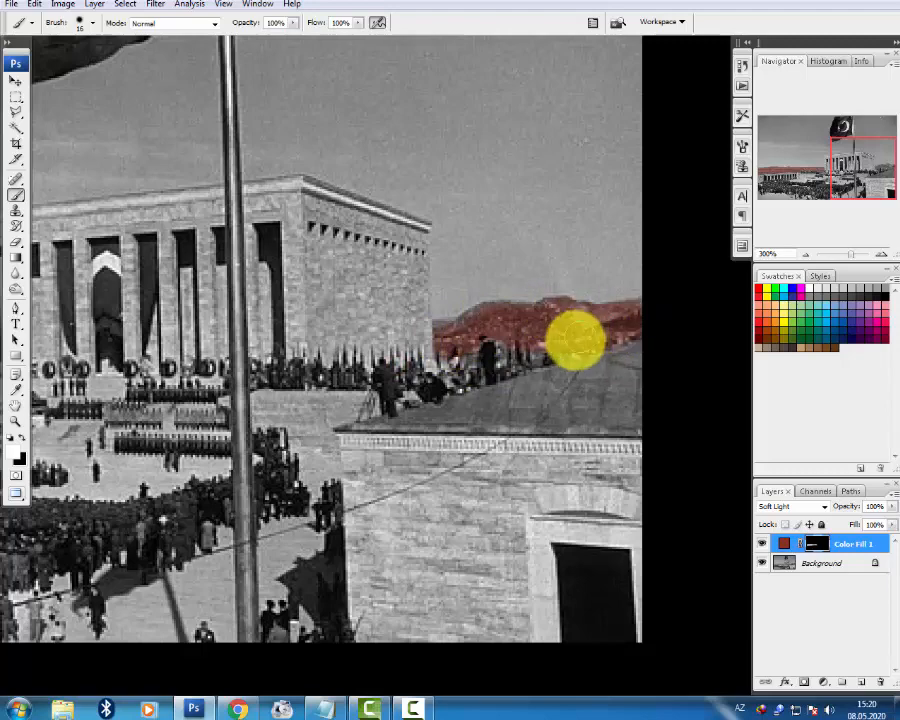
Add a bright red Solid Color fill layer above the hills' colour layer and set its blend mode to Soft Light.
key(ctrl+minus)
key(ctrl+minus)
key(ctrl+plus)
key(ctrl+minus)
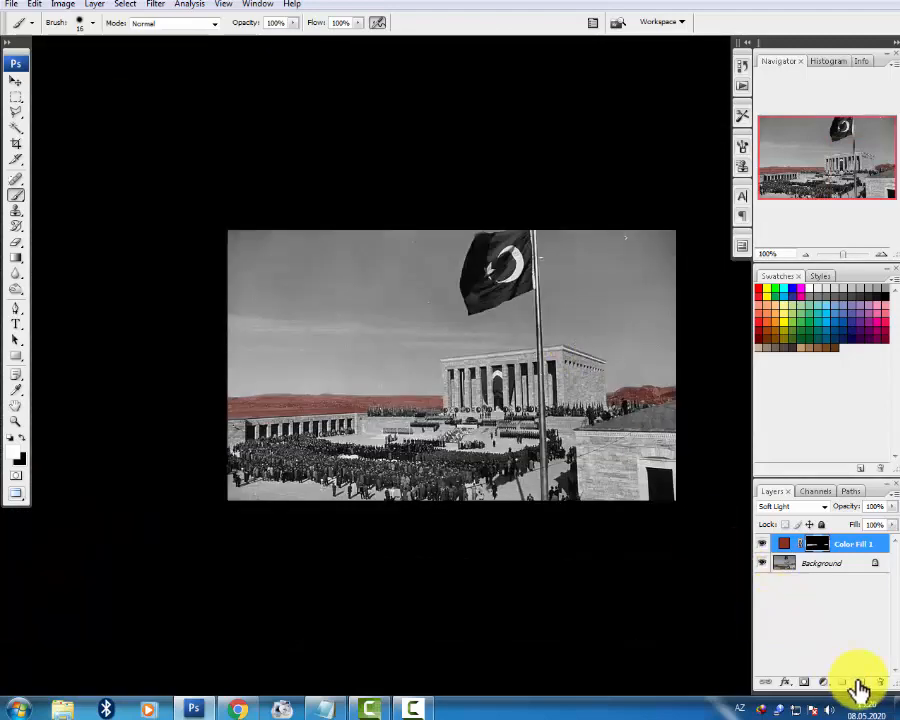
click(824, 683)
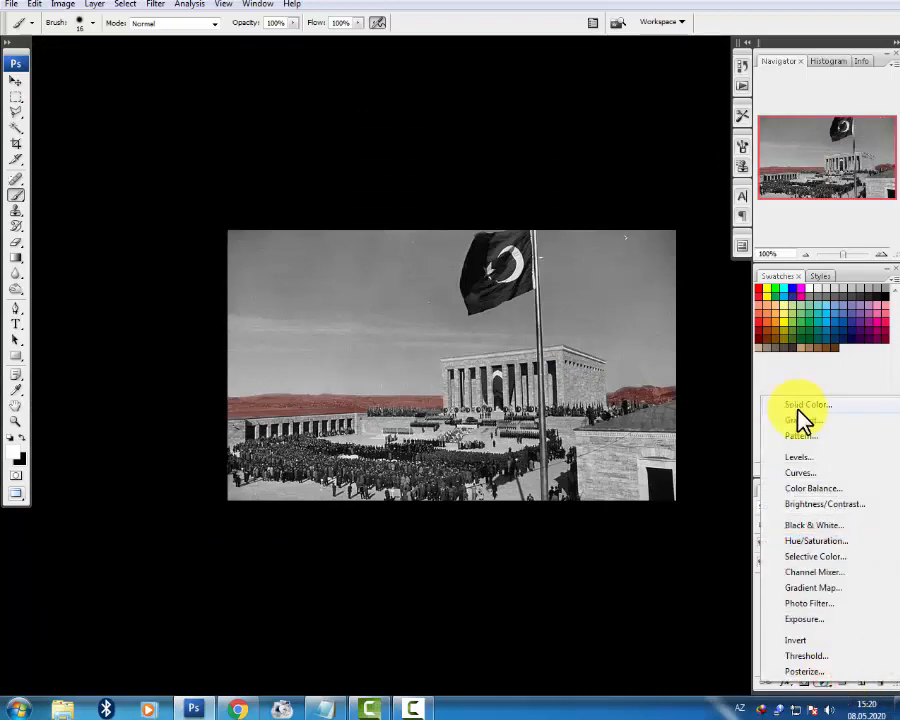
click(800, 410)
drag(541, 258, 615, 140)
key(Return)
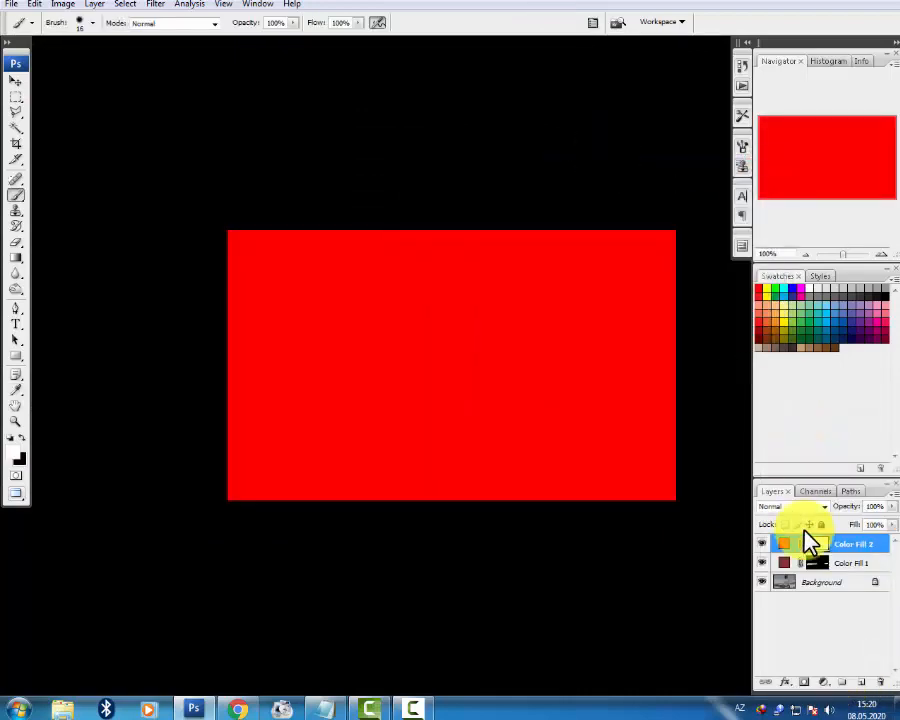
click(796, 508)
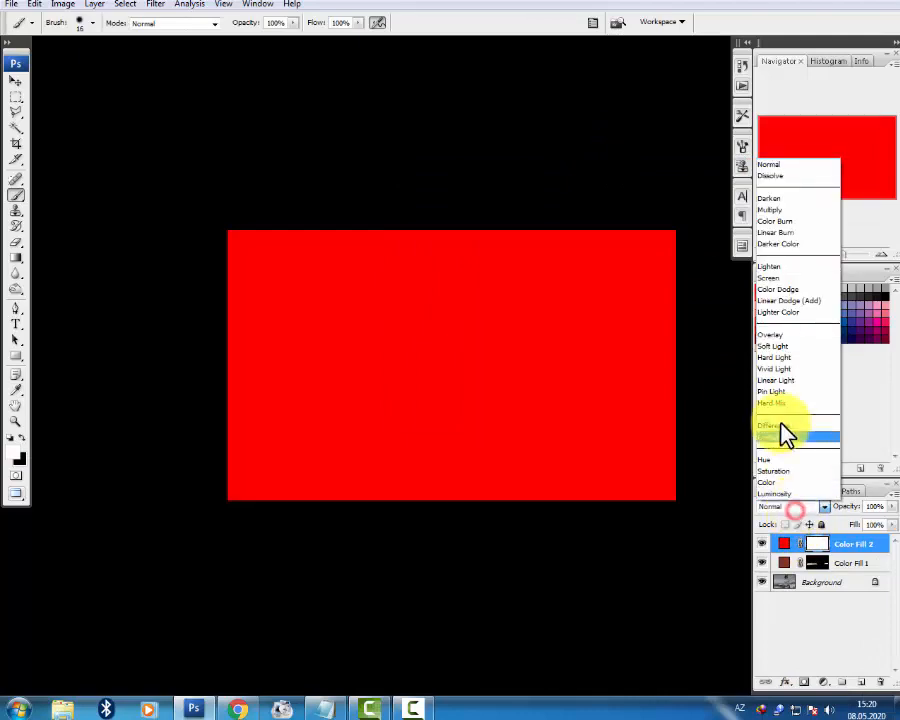
click(780, 344)
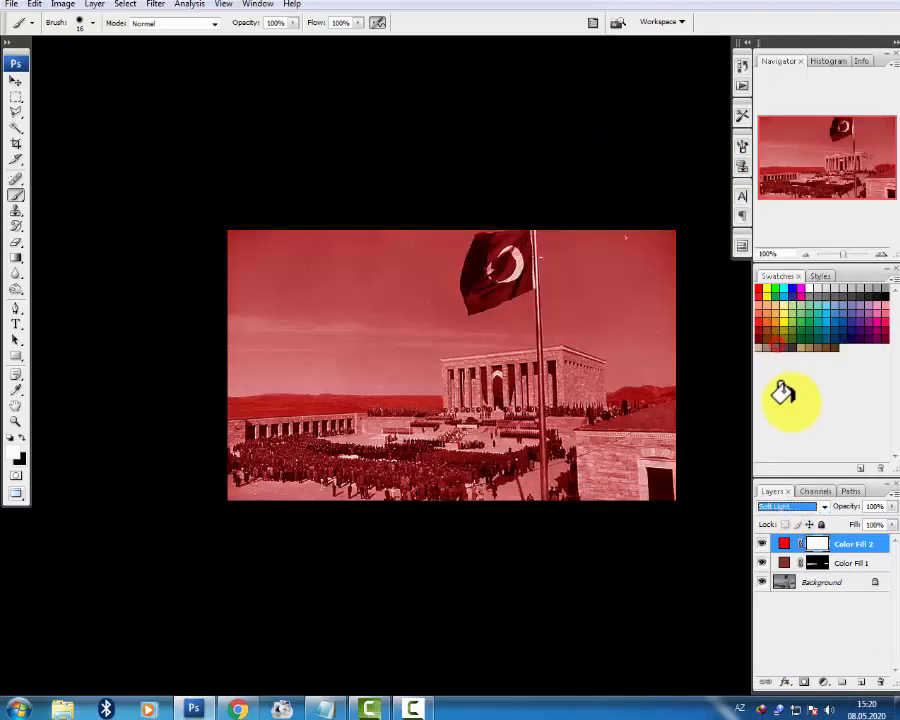
Fill the red fill layer's mask with black at 100% opacity.
click(35, 5)
click(68, 204)
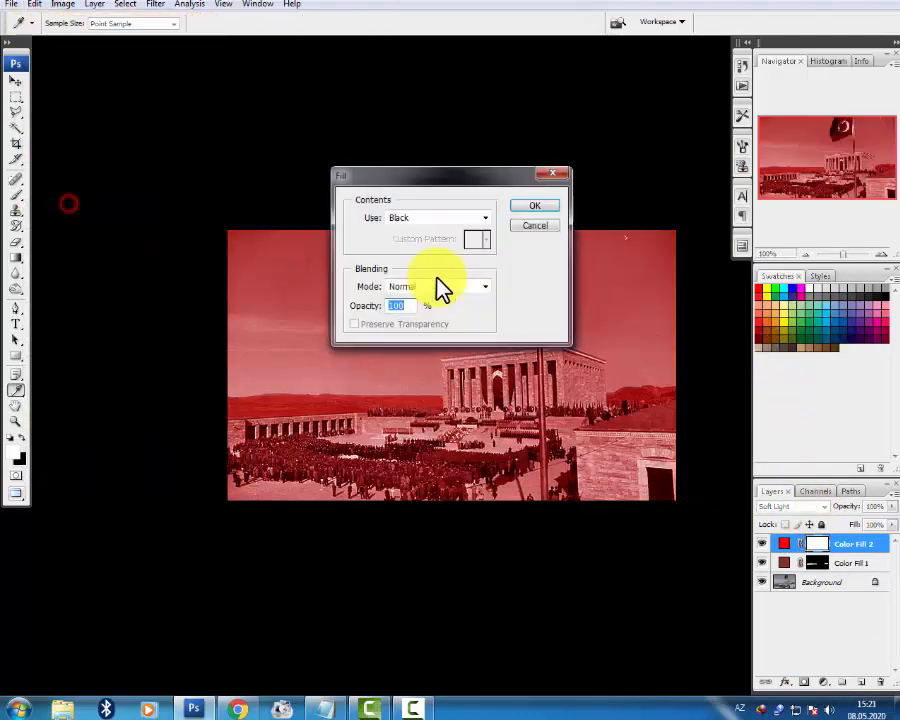
click(536, 206)
Paint white on the red layer's mask over the flag's lower and outer parts with a 14 px brush, cleaning the spill with black.
key(ctrl+plus)
key(ctrl+plus)
key(ctrl+plus)
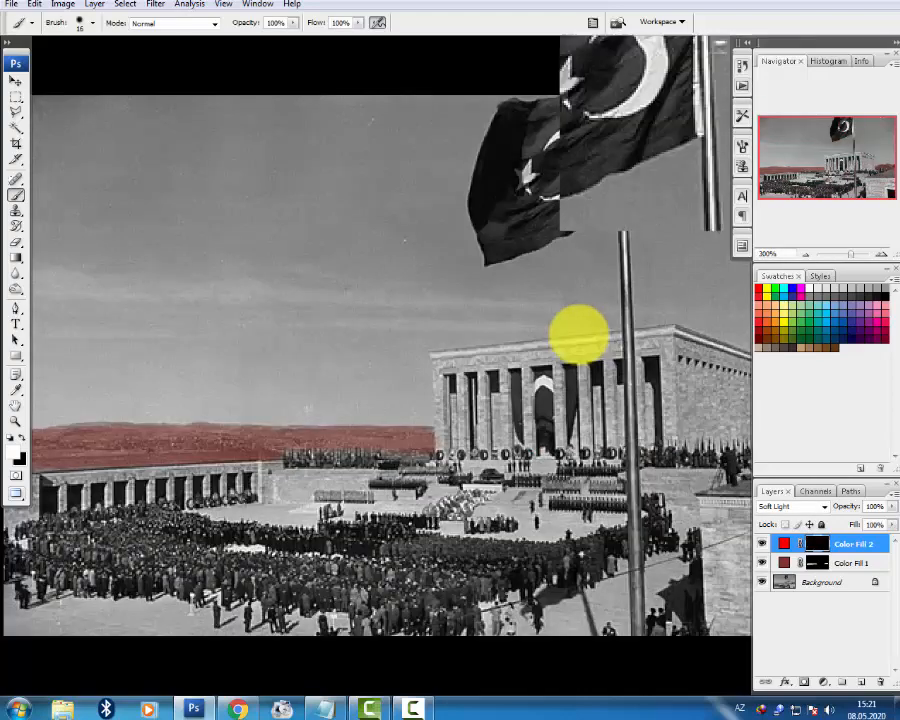
drag(537, 285, 304, 563)
click(817, 546)
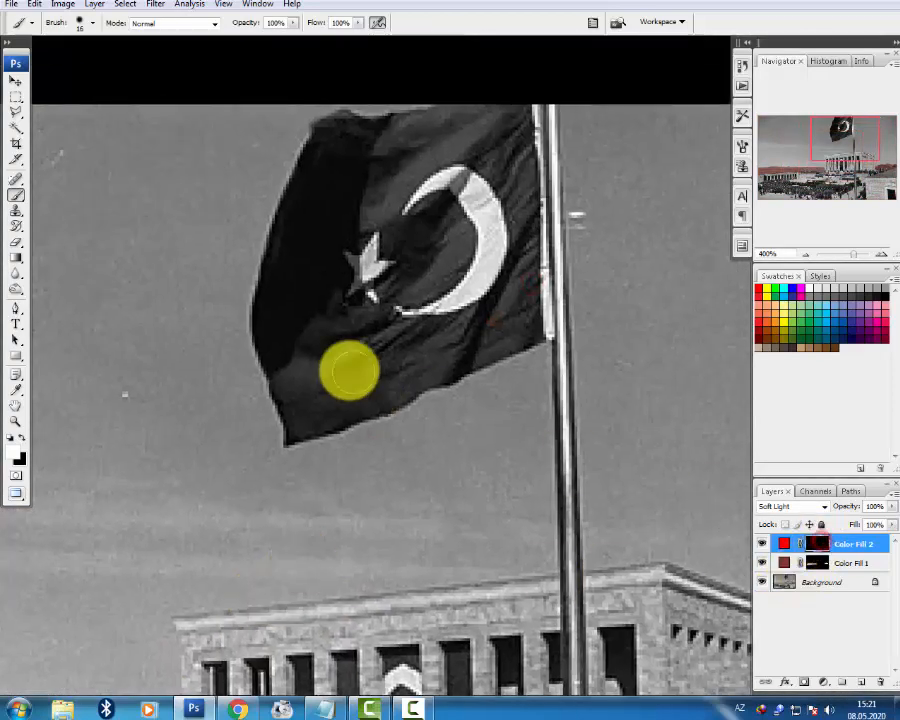
right_click(349, 370)
mouse_move(305, 386)
mouse_down()
mouse_move(302, 424)
mouse_move(371, 372)
mouse_move(369, 396)
mouse_move(349, 396)
mouse_move(425, 358)
mouse_move(530, 328)
mouse_move(355, 381)
mouse_move(282, 381)
mouse_move(270, 345)
mouse_move(283, 373)
mouse_move(311, 340)
mouse_move(346, 360)
mouse_move(353, 312)
mouse_move(341, 314)
mouse_move(312, 197)
mouse_move(340, 135)
mouse_move(374, 133)
mouse_move(240, 376)
mouse_move(262, 421)
mouse_up()
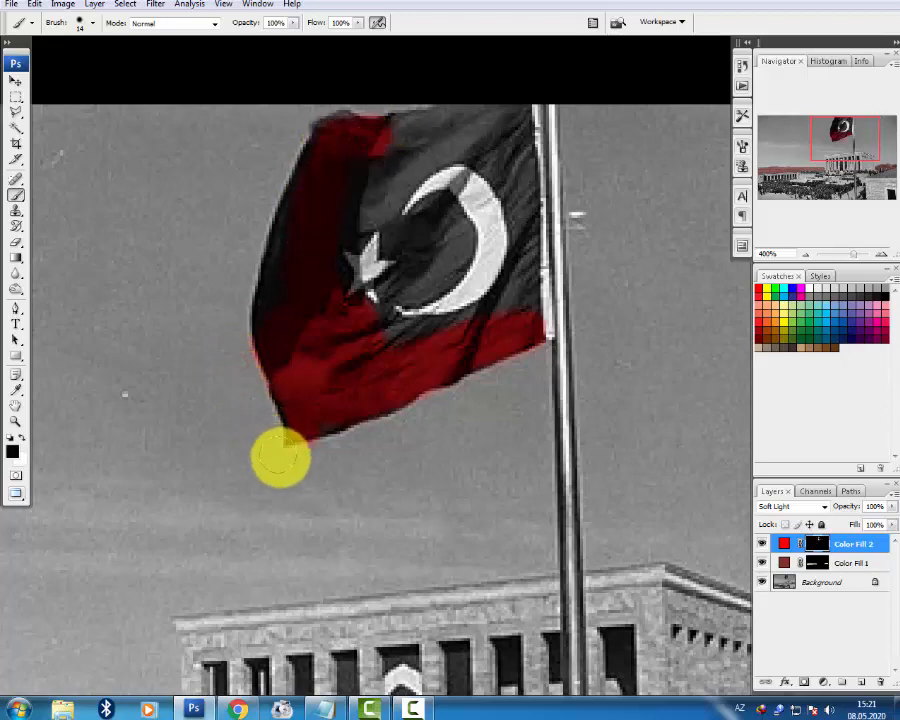
click(227, 383)
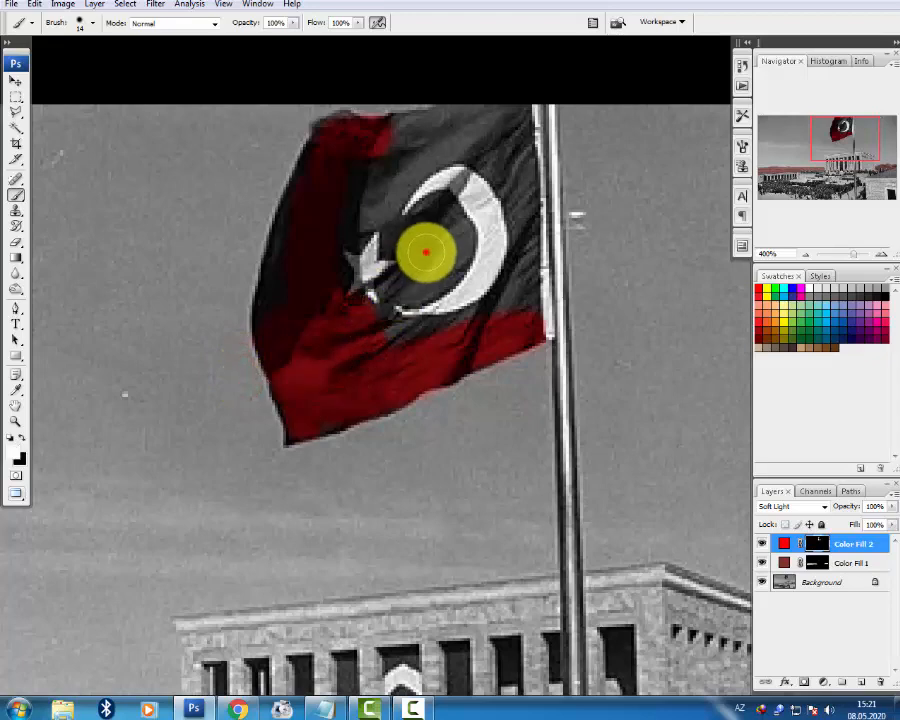
Paint white on the mask over the rest of the flag's cloth, keeping the crescent and star uncoloured.
mouse_move(426, 252)
mouse_down()
mouse_move(394, 291)
mouse_move(398, 321)
mouse_up()
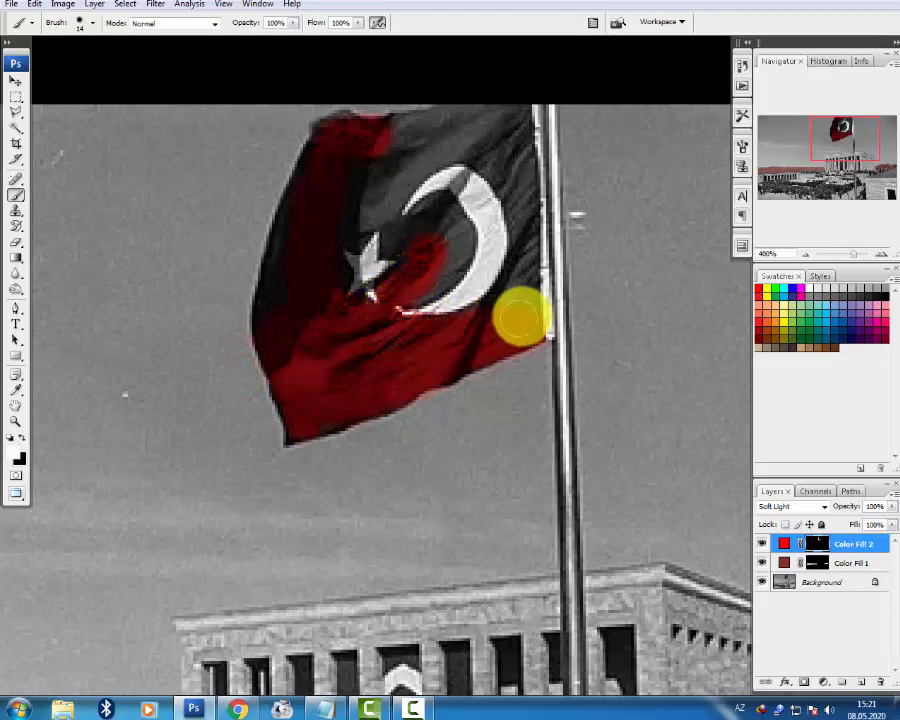
mouse_move(520, 318)
mouse_down()
mouse_move(526, 266)
mouse_move(518, 188)
mouse_move(506, 147)
mouse_move(481, 130)
mouse_move(393, 148)
mouse_move(345, 205)
mouse_move(377, 172)
mouse_move(365, 225)
mouse_move(355, 228)
mouse_move(371, 199)
mouse_move(400, 236)
mouse_move(448, 222)
mouse_move(448, 259)
mouse_move(431, 272)
mouse_move(446, 219)
mouse_move(394, 167)
mouse_move(393, 195)
mouse_move(406, 165)
mouse_move(437, 148)
mouse_move(488, 148)
mouse_up()
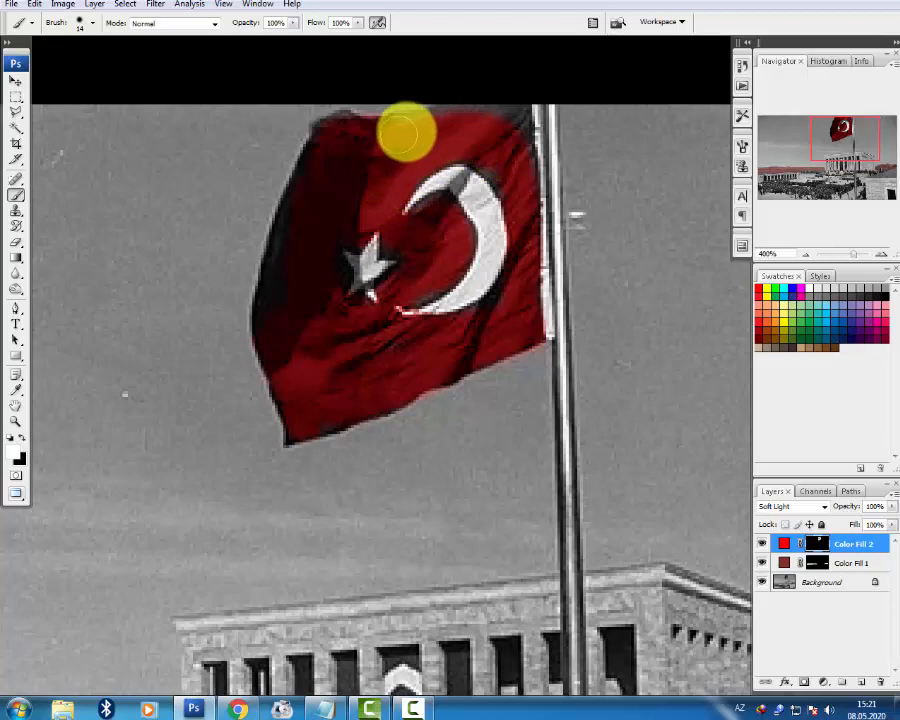
drag(427, 146, 225, 331)
mouse_move(285, 313)
mouse_down()
mouse_move(245, 307)
mouse_move(295, 303)
mouse_move(318, 322)
mouse_up()
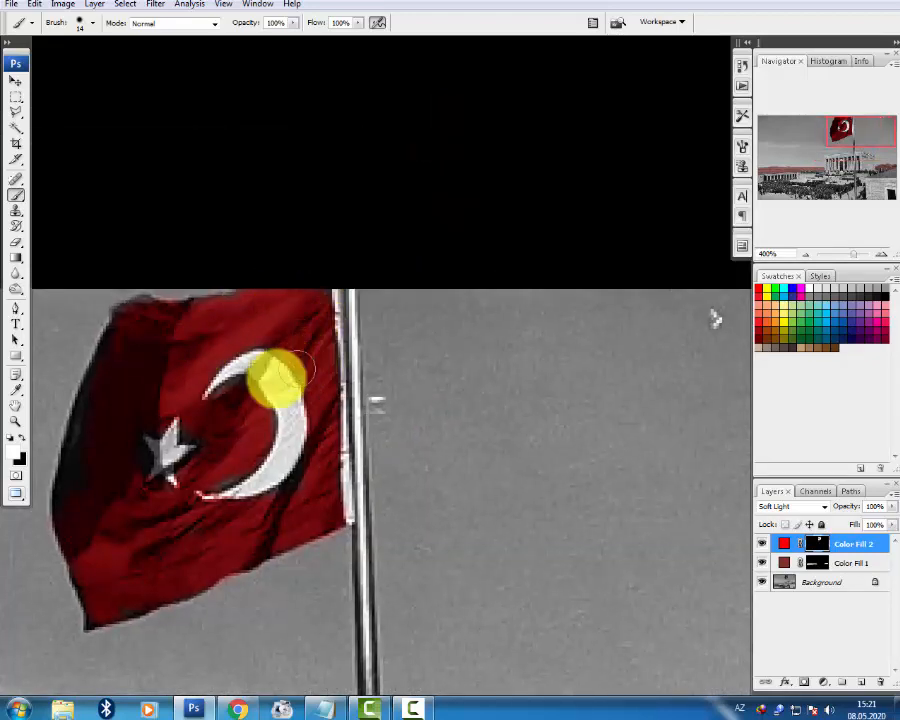
click(237, 398)
Compare the photo with and without each colour fill layer by toggling their visibility, leaving both shown.
scroll(227, 412, down, 3)
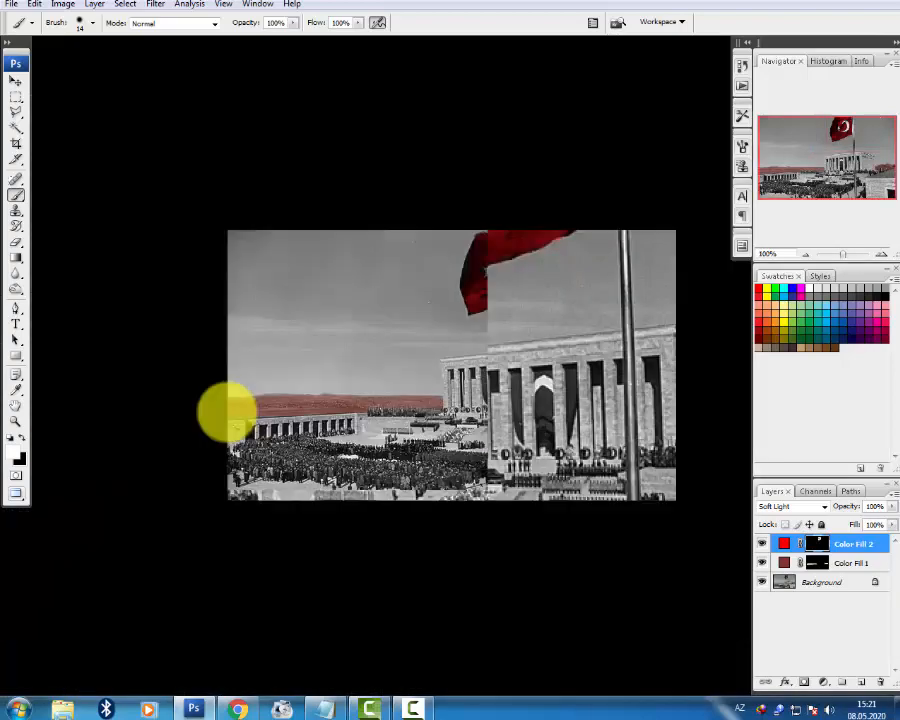
scroll(227, 412, up, 1)
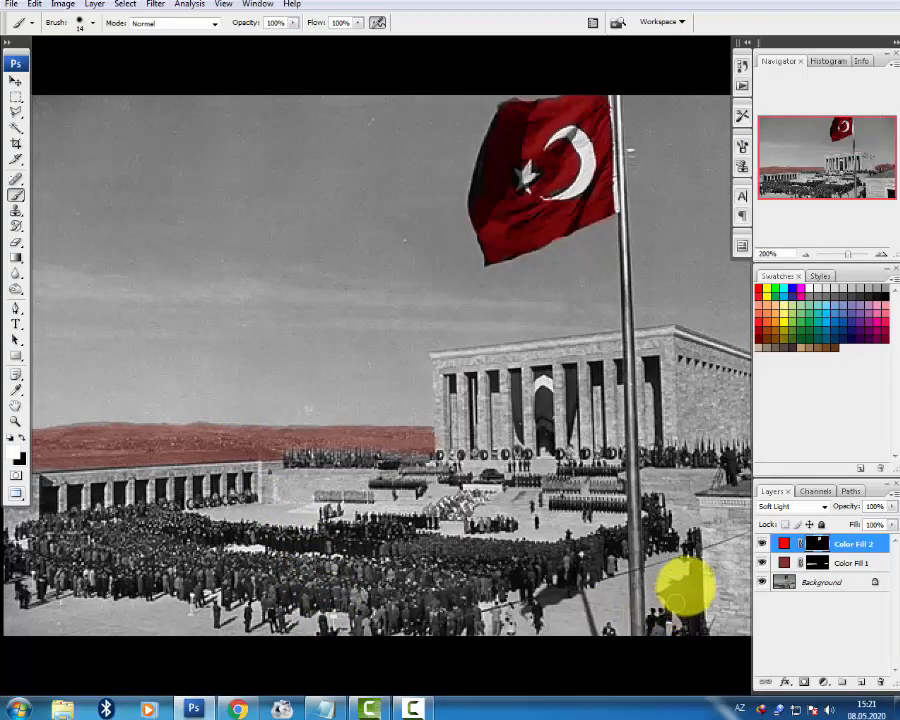
click(763, 562)
click(762, 544)
click(762, 544)
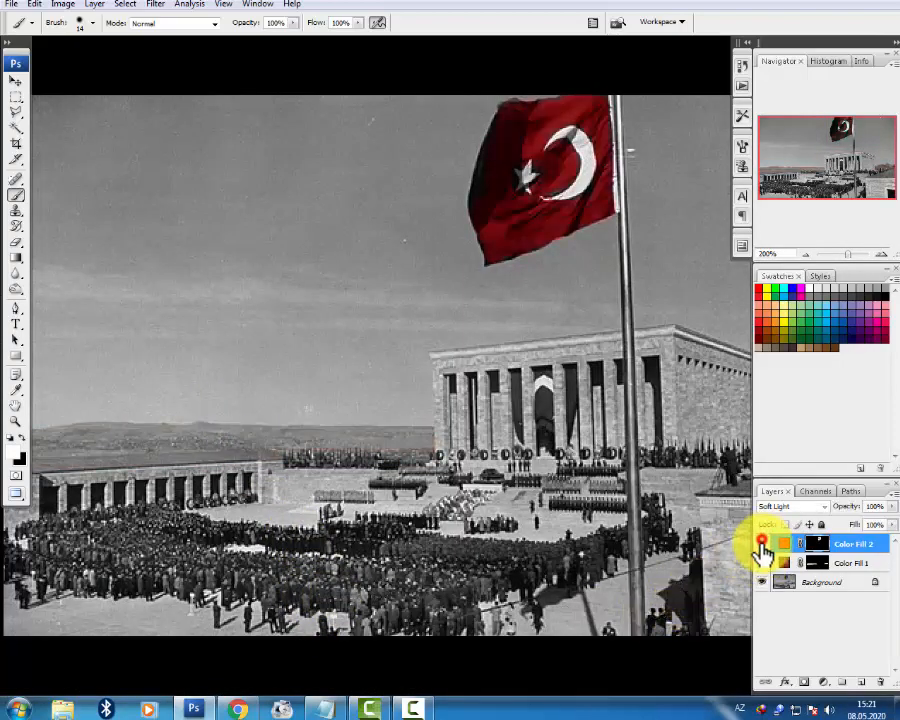
click(762, 562)
click(762, 562)
drag(558, 522, 438, 522)
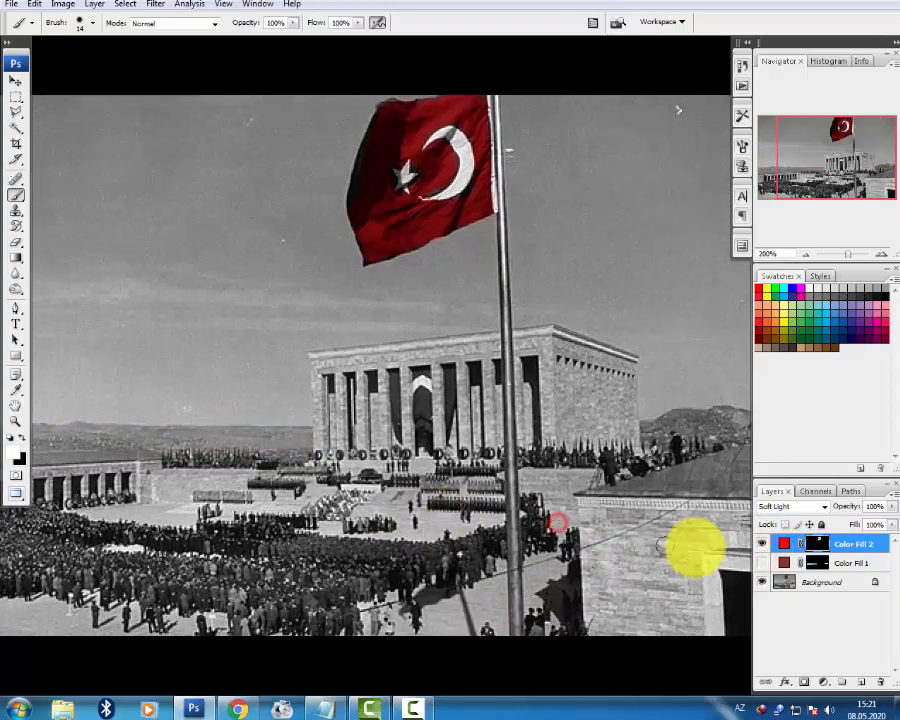
click(762, 562)
Switch to Notepad and add the line "dediyim prosesleri butun rengler üzərində tətbiq etsəz uğurlu nəticə əldə edəcəysiz !" below the mask note.
click(340, 712)
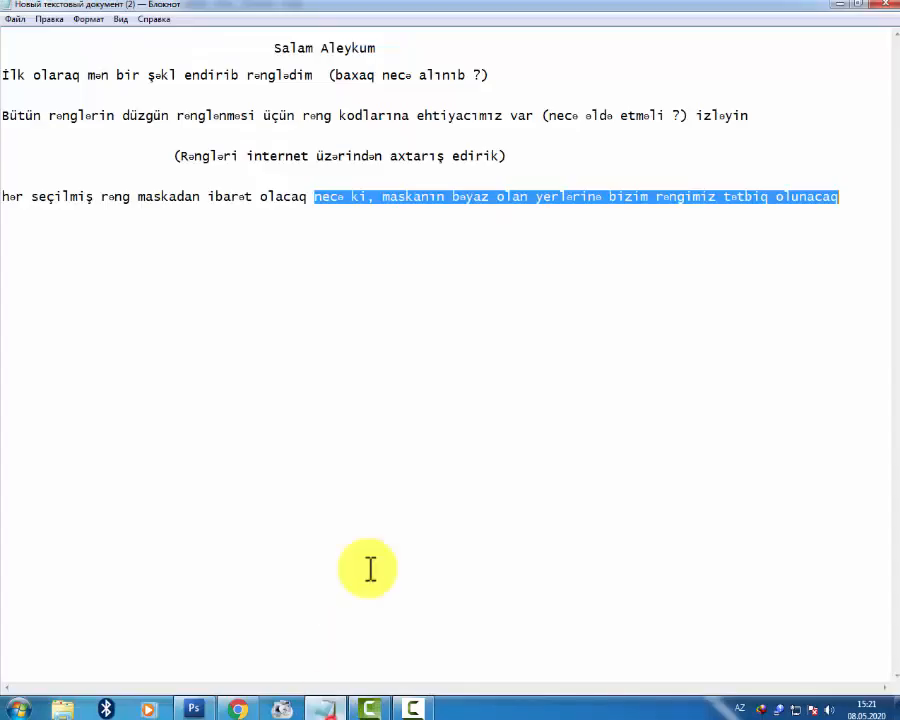
click(861, 206)
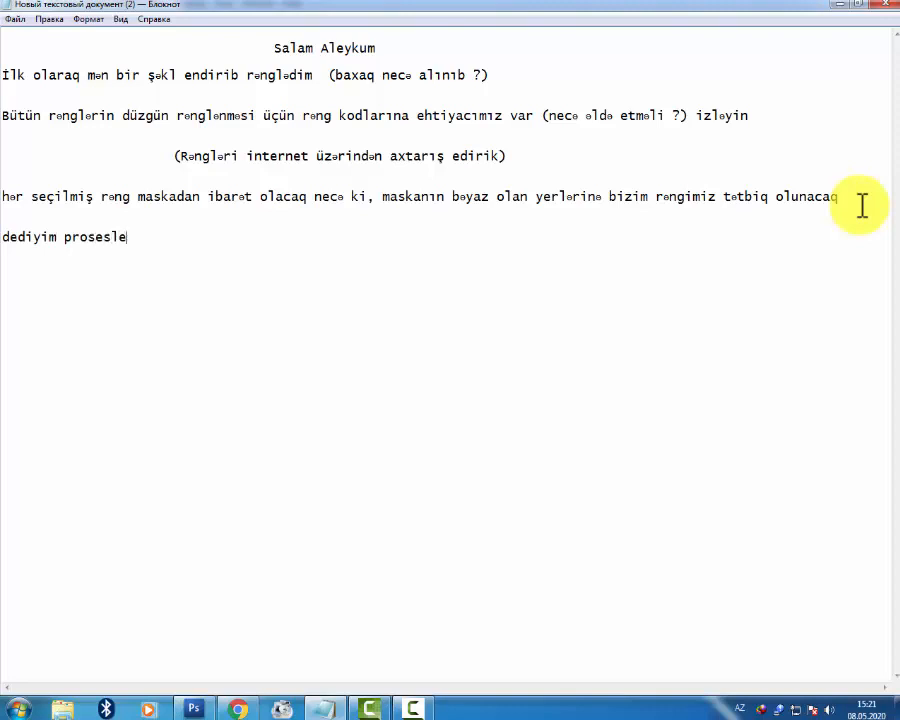
text(tun rengler)
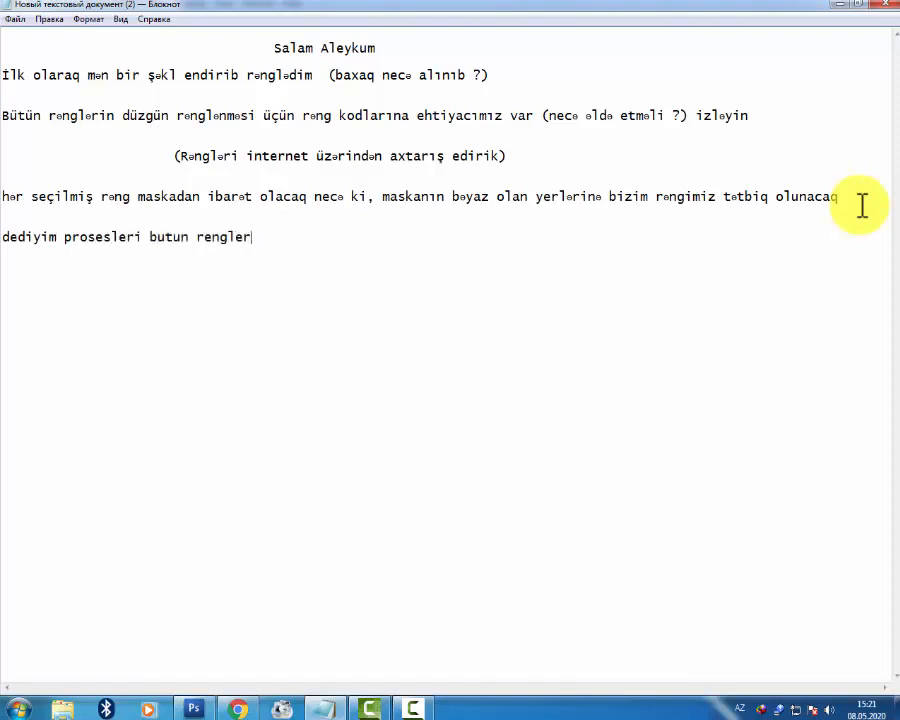
text( üzərində tə)
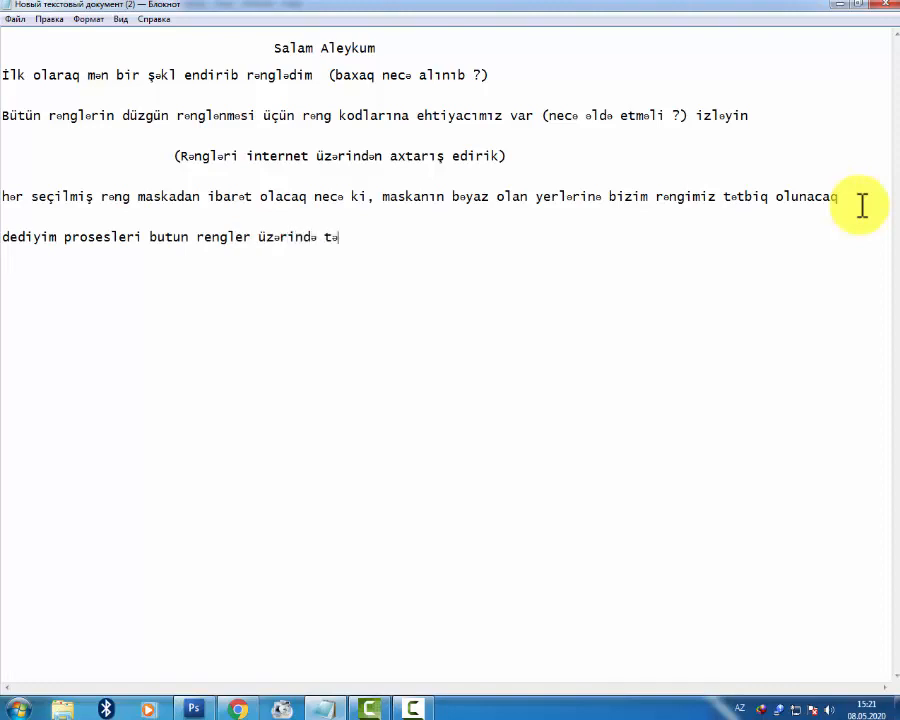
text(tbiq etsə)
text(in)
key(BackSpace)
key(BackSpace)
text(z)
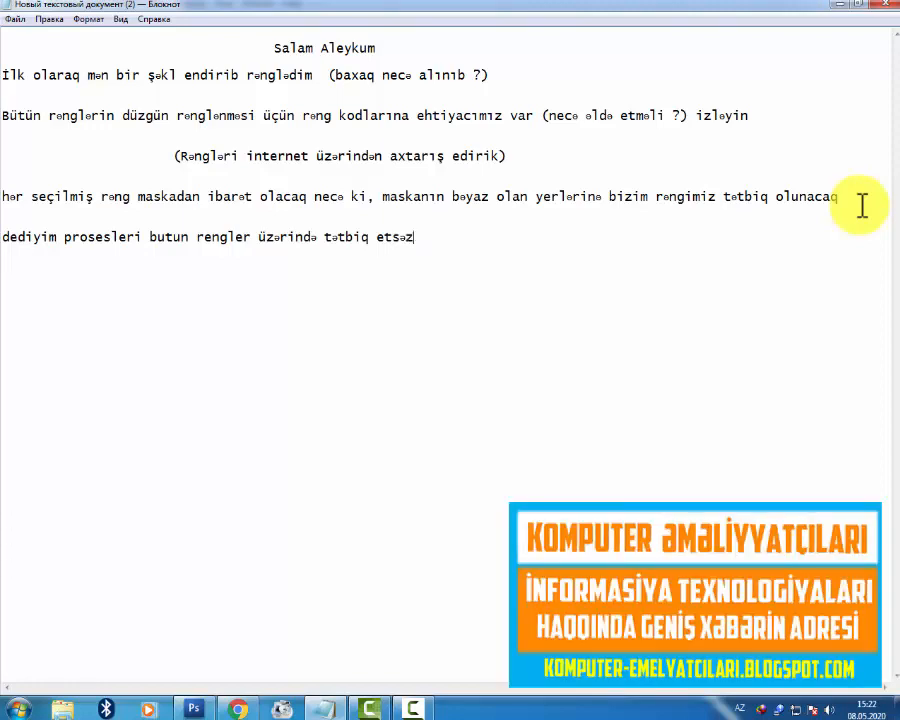
text( uğurlu nət)
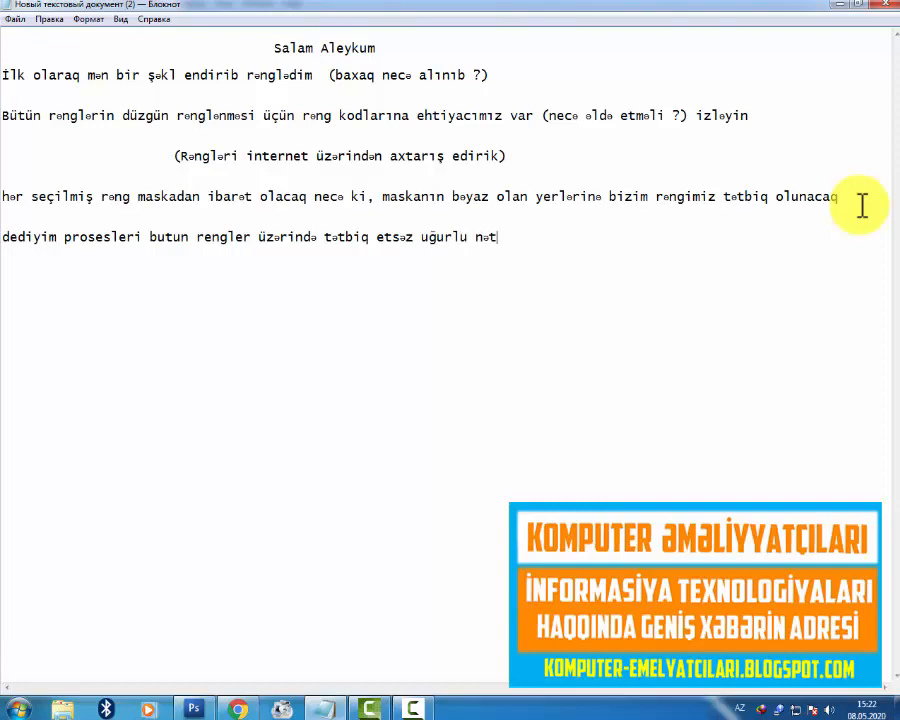
text(icə əldə edəcəysiz)
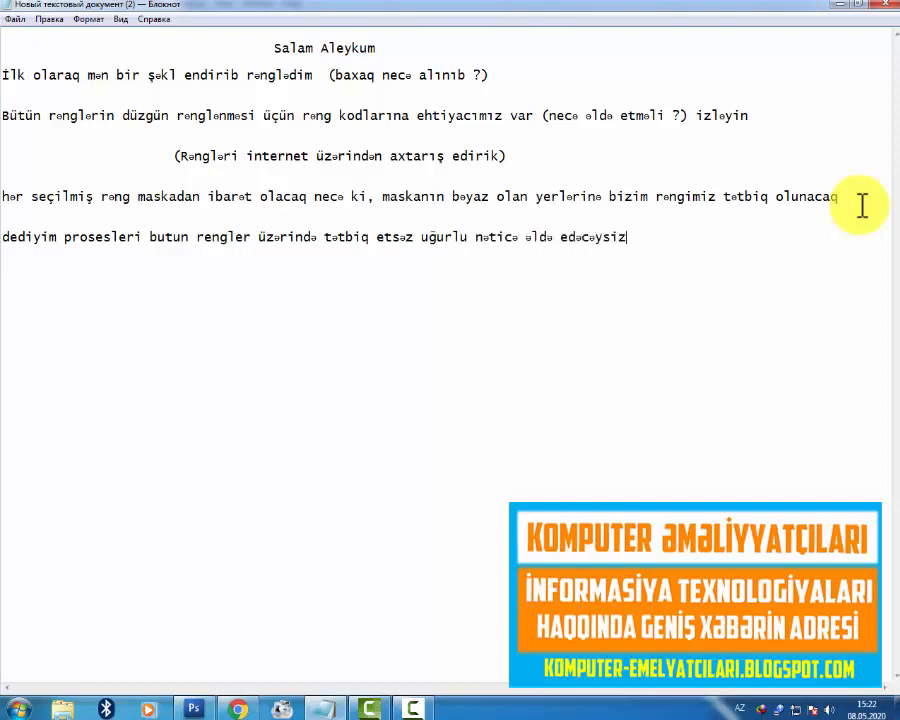
text( !  )
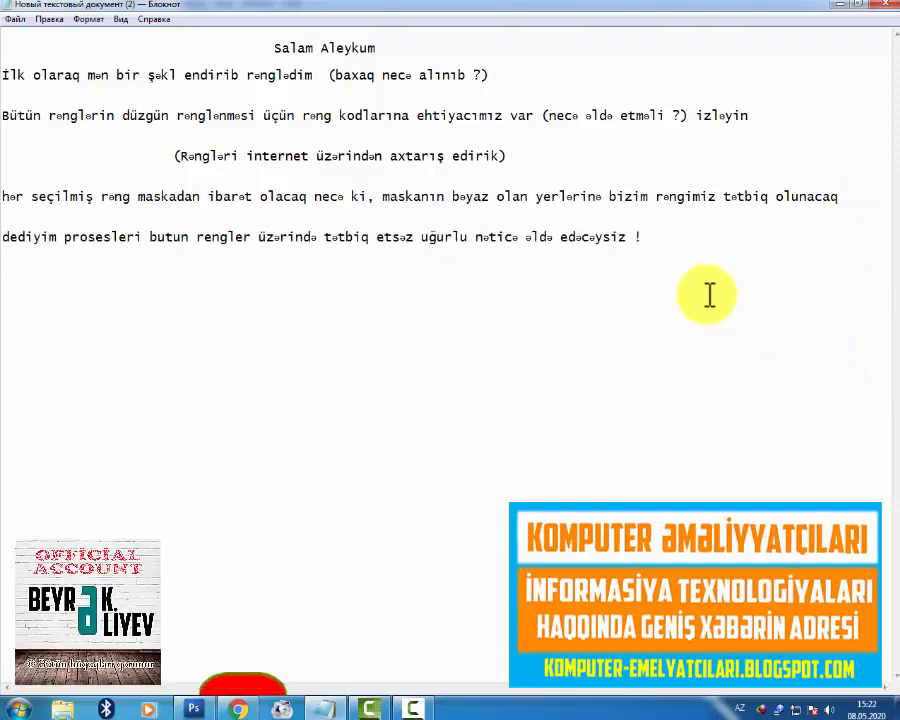
Add the closing line "İzlədiyiniz üçün təşəkkür edirəm ." at the end of the note.
text(İzlədiyin)
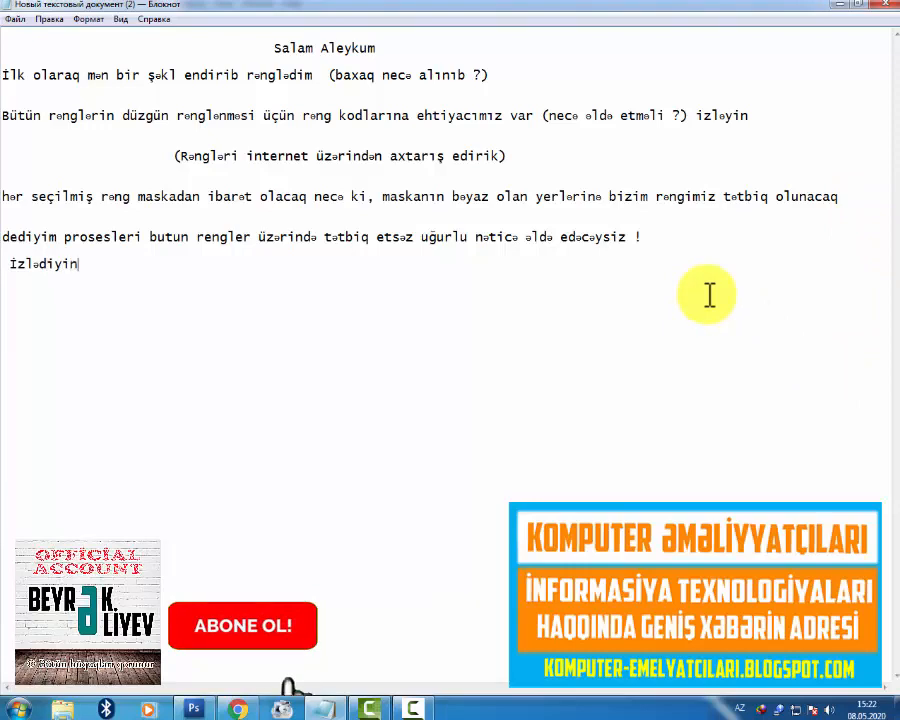
text(iz üçün tə)
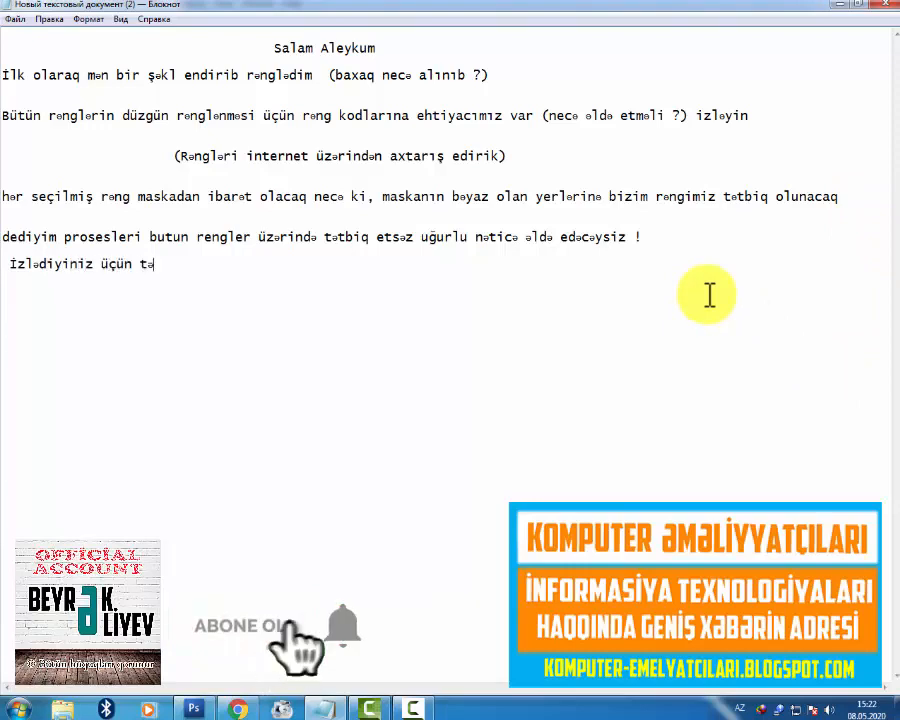
text(şəkkür edi)
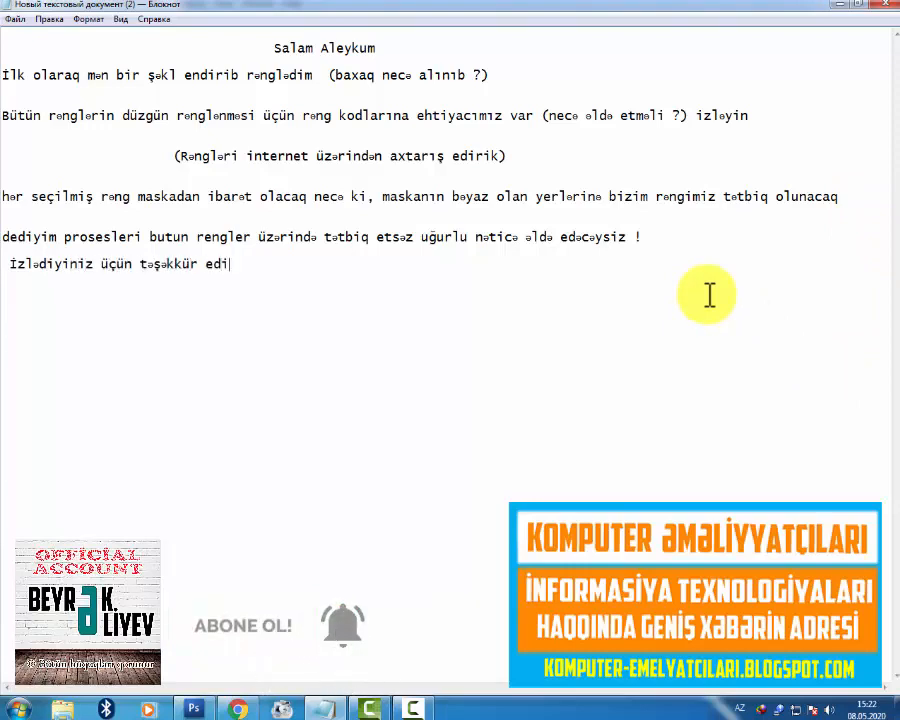
text(rəm .)
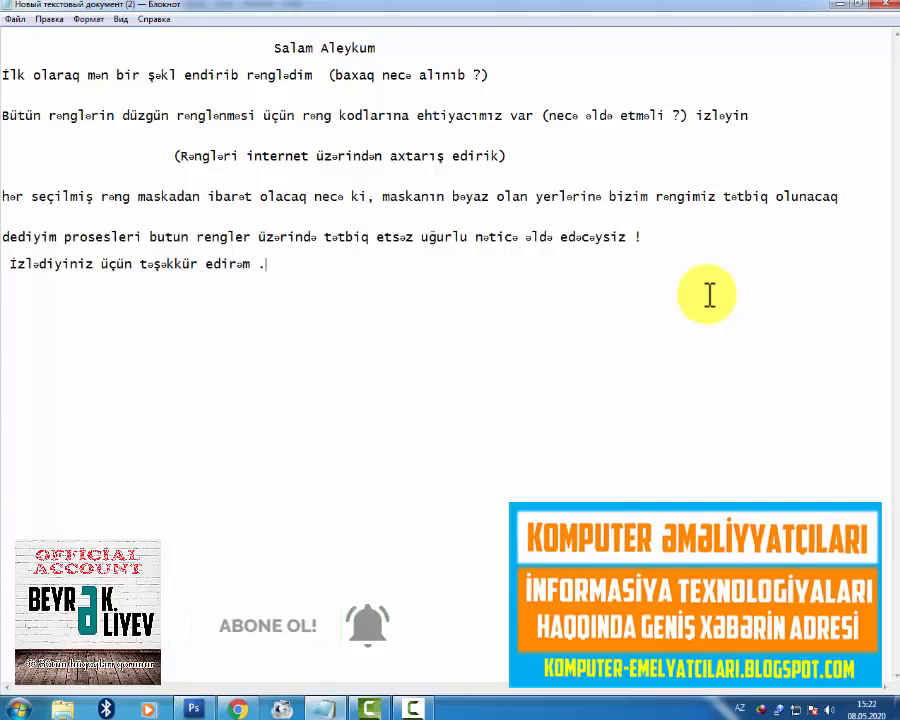